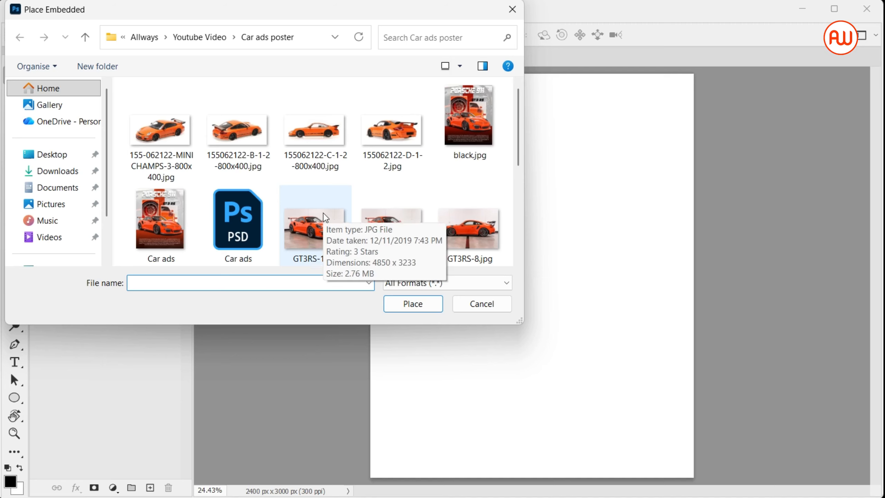
Step: Place the interior photo GT3RS-38 and scale and position it so it covers the whole canvas
scroll(310, 243, down, 5)
key(Escape)
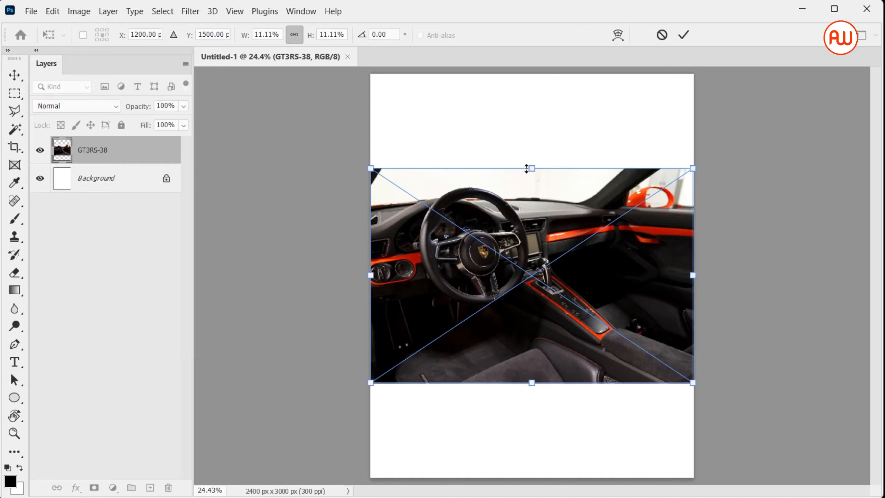
drag(532, 168, 522, 78)
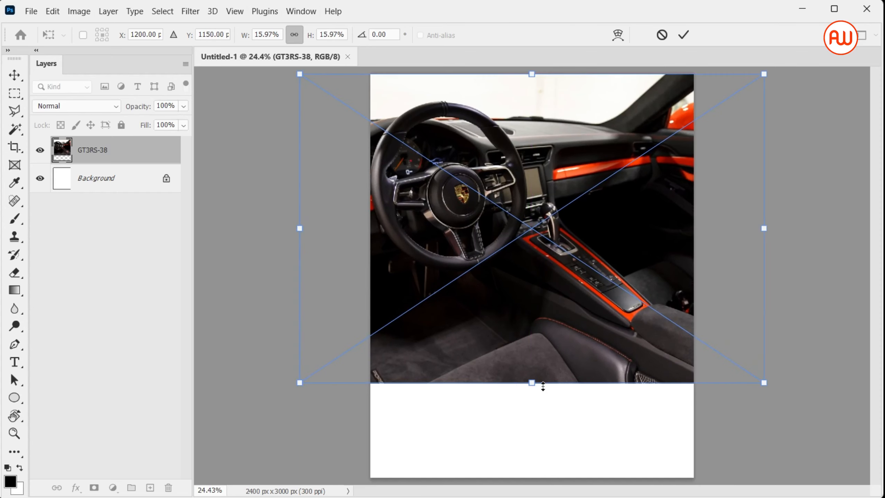
drag(543, 386, 556, 480)
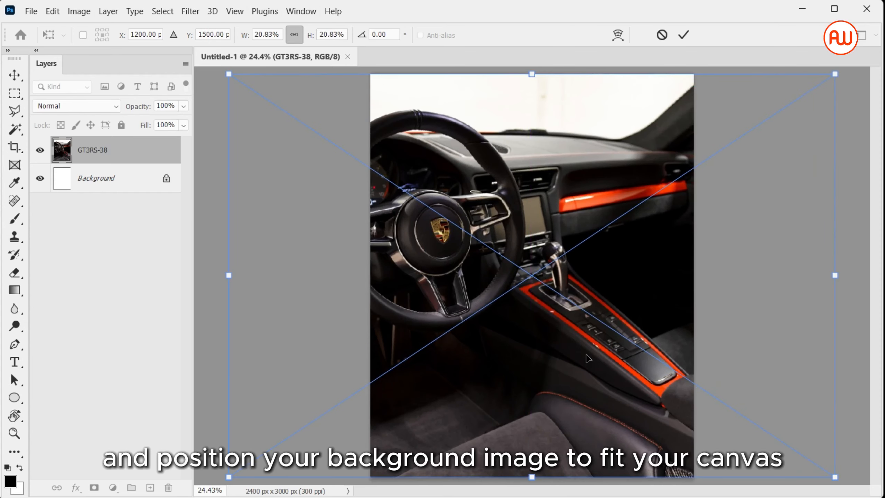
key(ctrl+minus)
key(ctrl+minus)
drag(532, 166, 526, 137)
drag(540, 276, 610, 278)
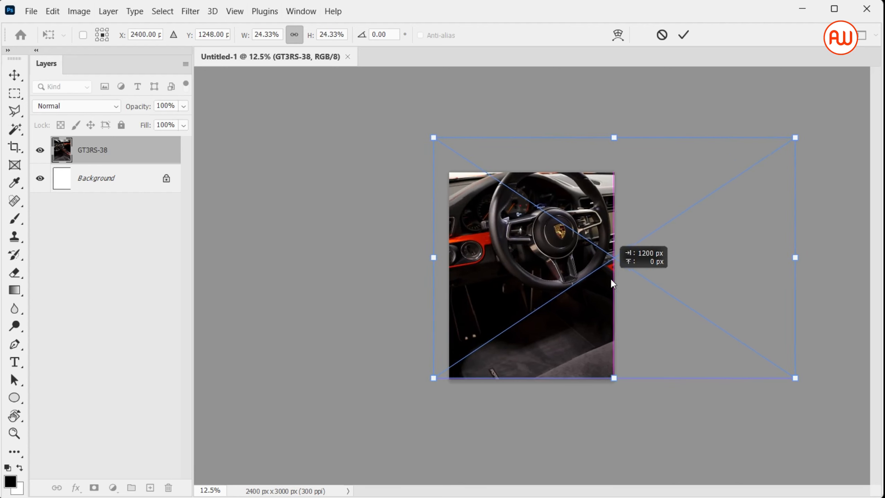
key(Return)
Step: Lower the interior photo layer's opacity to 46%
click(168, 146)
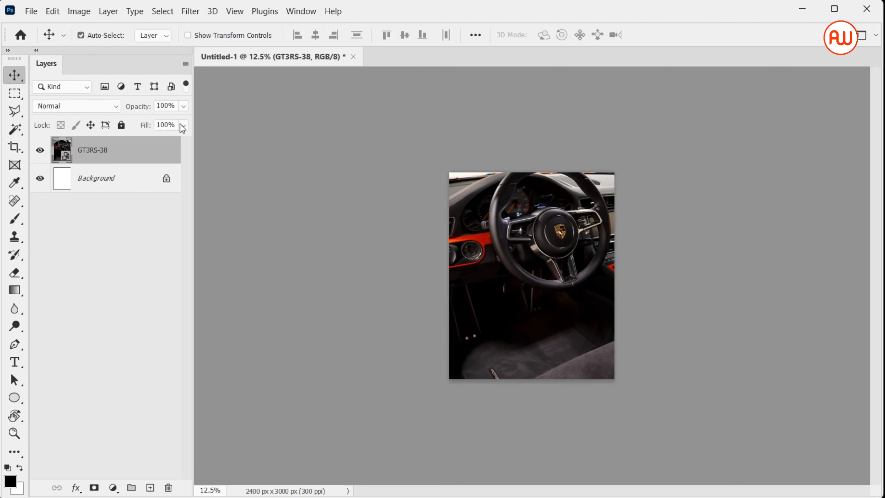
click(183, 107)
drag(186, 120, 149, 125)
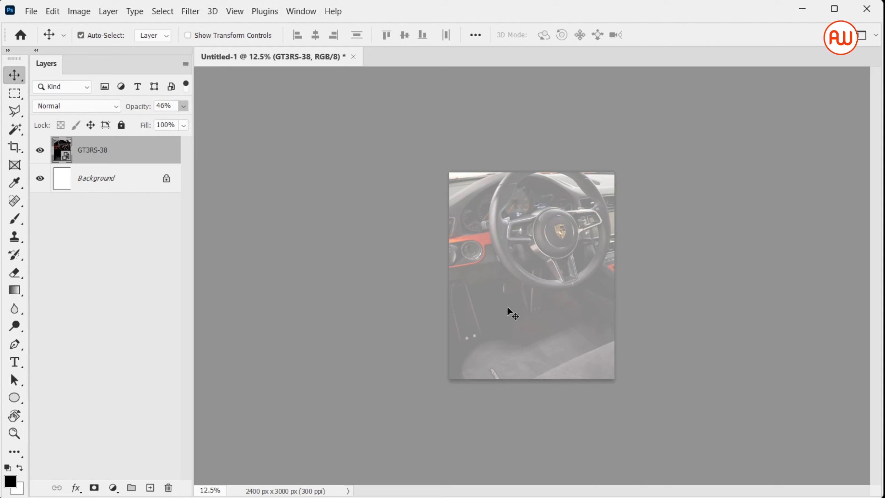
Step: Place the GT3RS-1 car photo as an embedded image and commit it at its default size
key(ctrl+0)
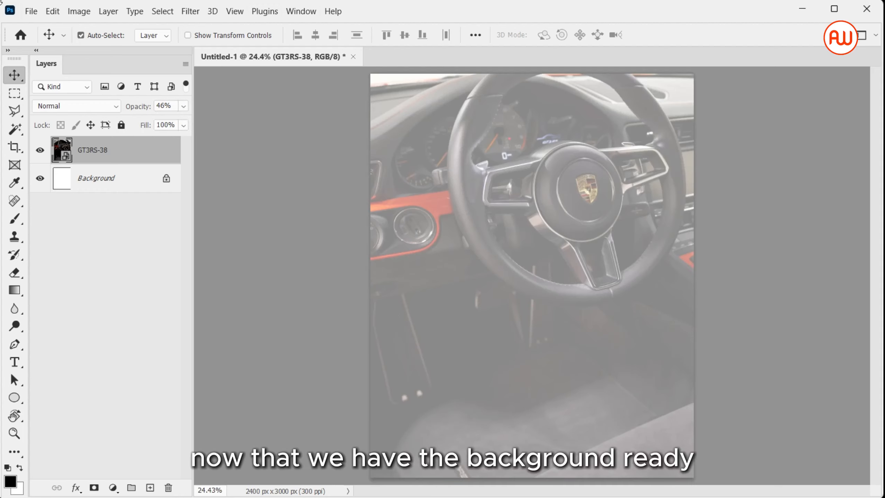
click(31, 12)
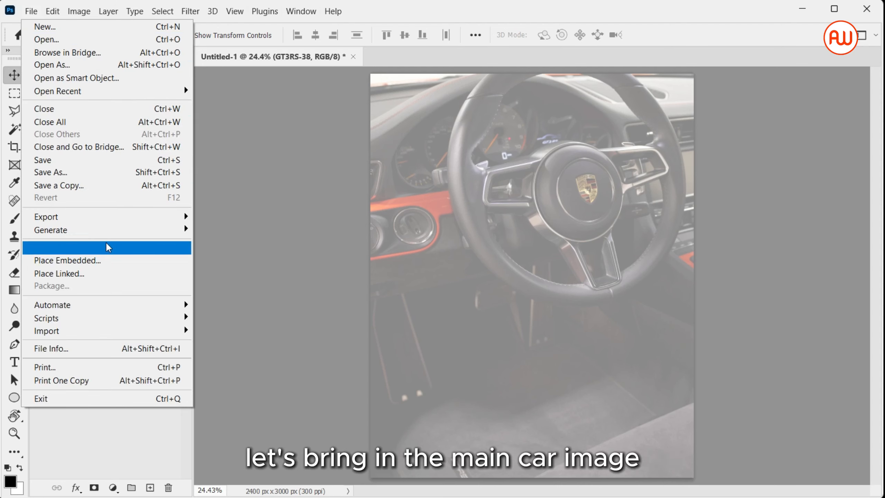
click(111, 260)
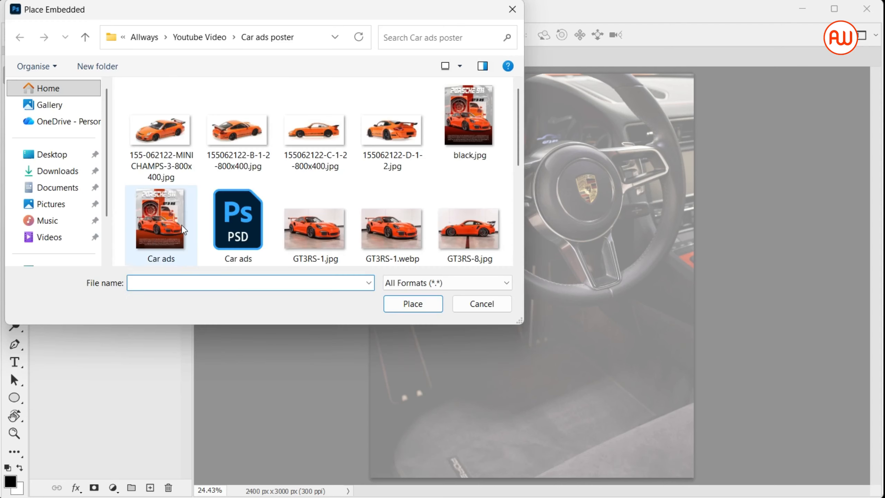
double_click(310, 225)
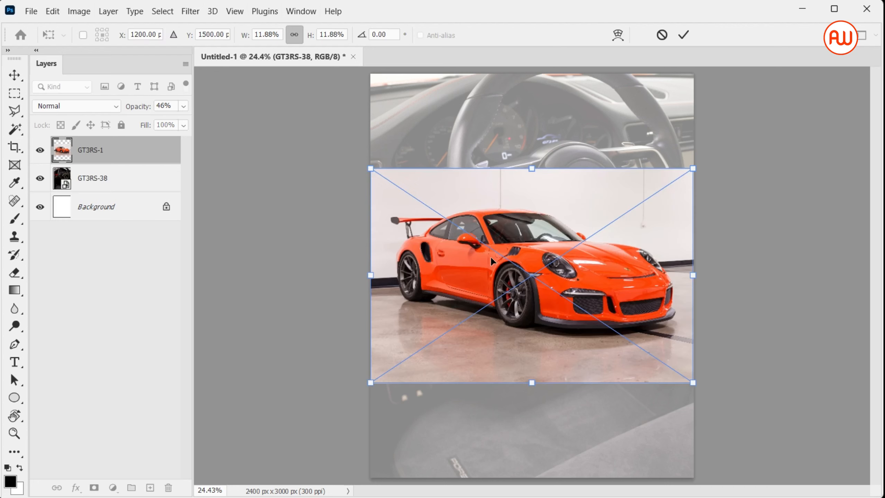
key(Return)
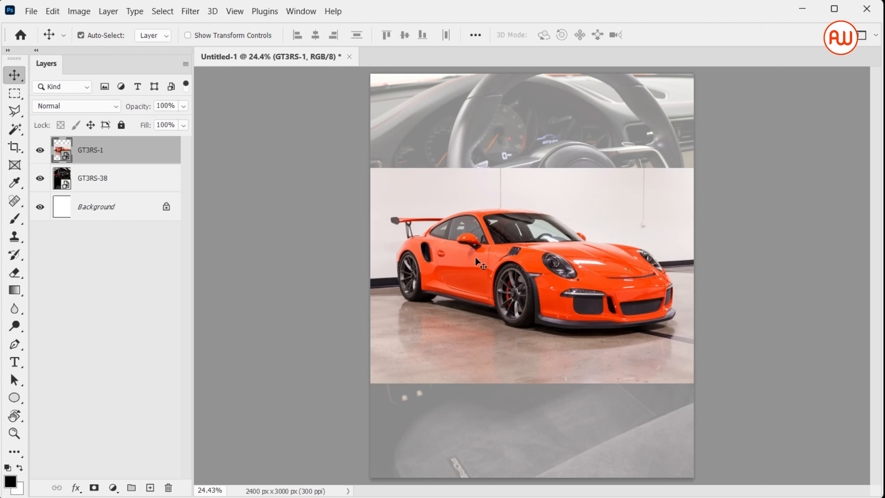
Step: Select the car with the Object Selection tool and copy it onto its own layer
click(21, 128)
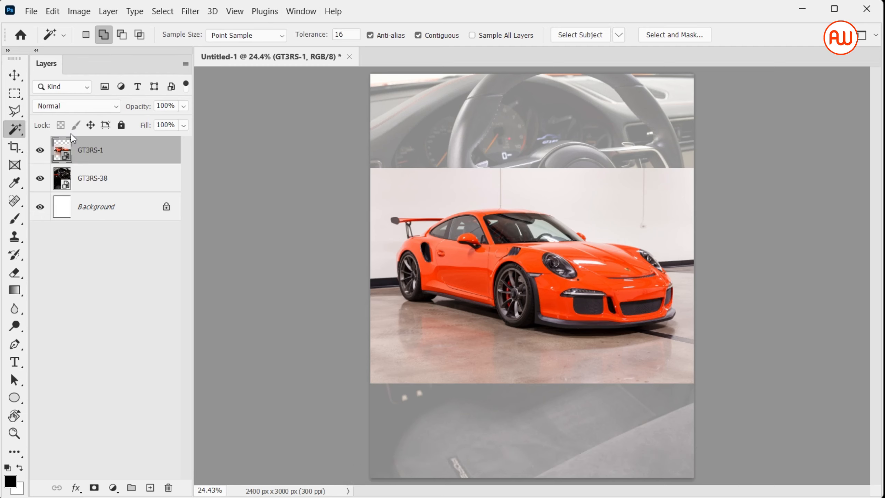
key(shift+w)
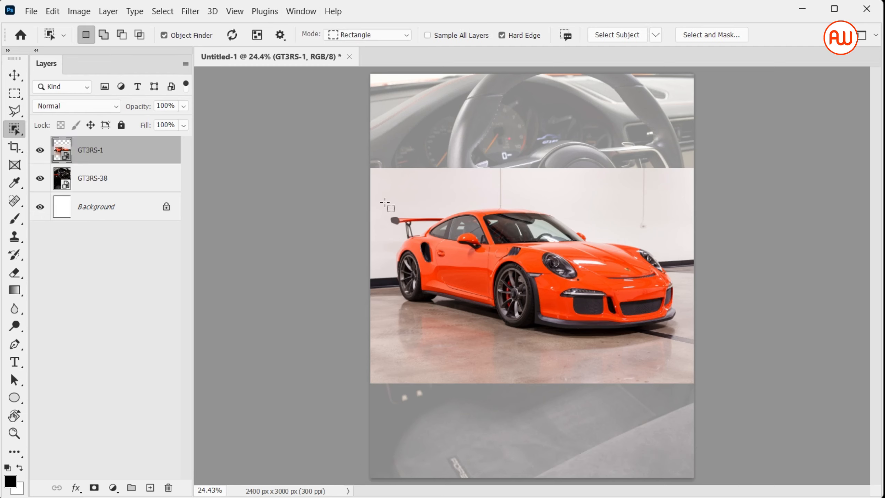
drag(385, 202, 685, 338)
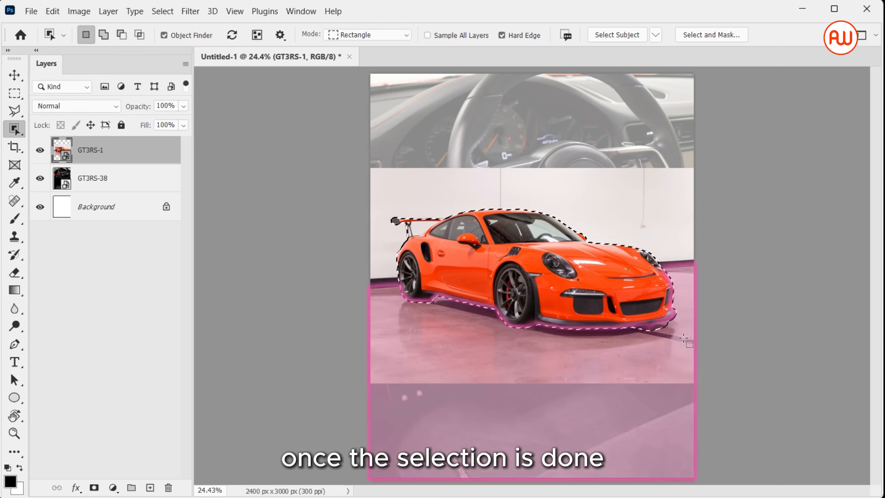
key(v)
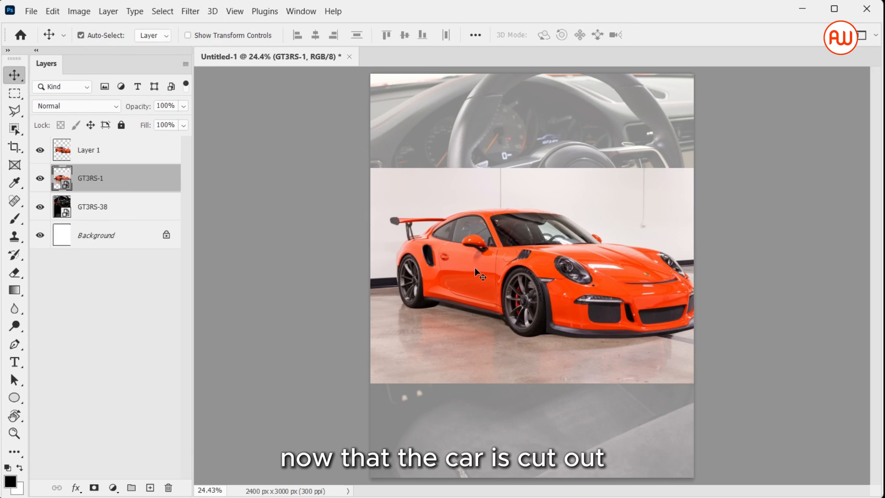
Step: Hide the original car photo layer and move the cut-out car lower on the canvas
click(40, 178)
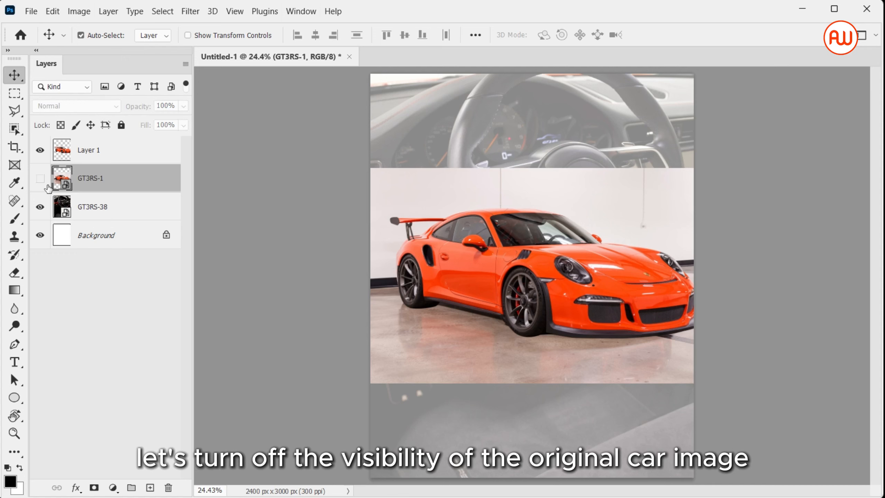
drag(590, 276, 575, 326)
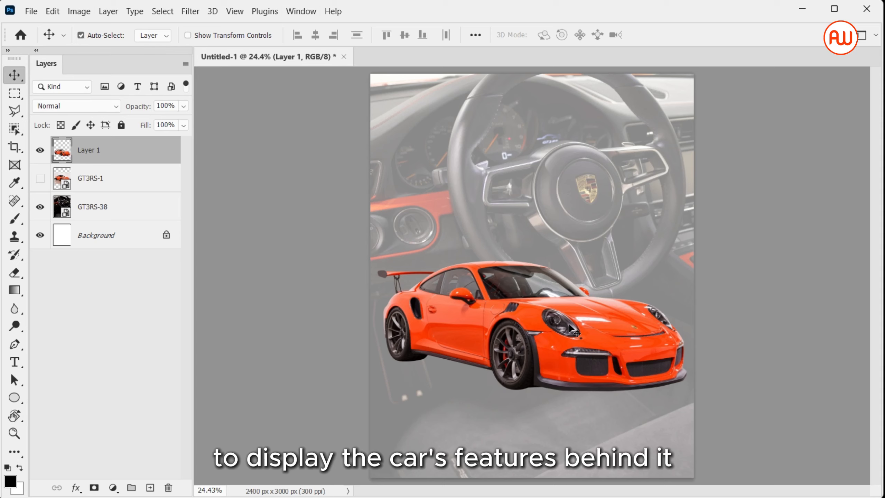
Step: Add a new layer and fill a tall rectangular selection over the car's upper-left area with black
click(152, 487)
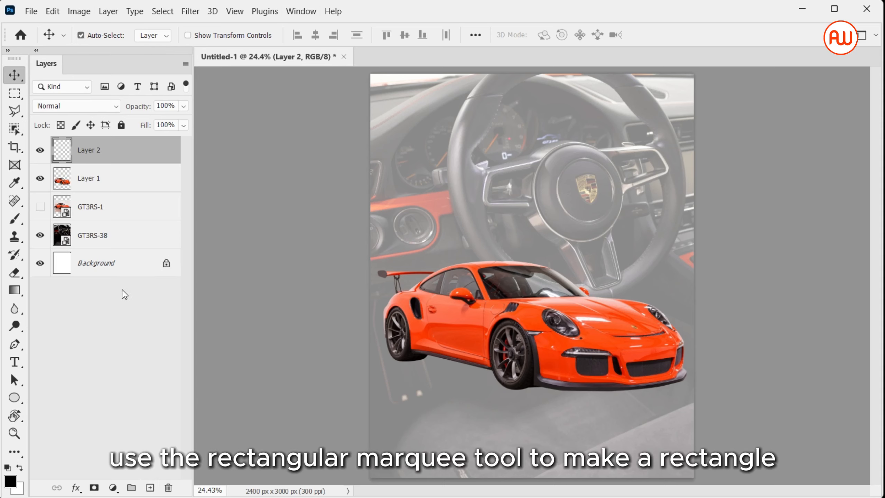
click(14, 93)
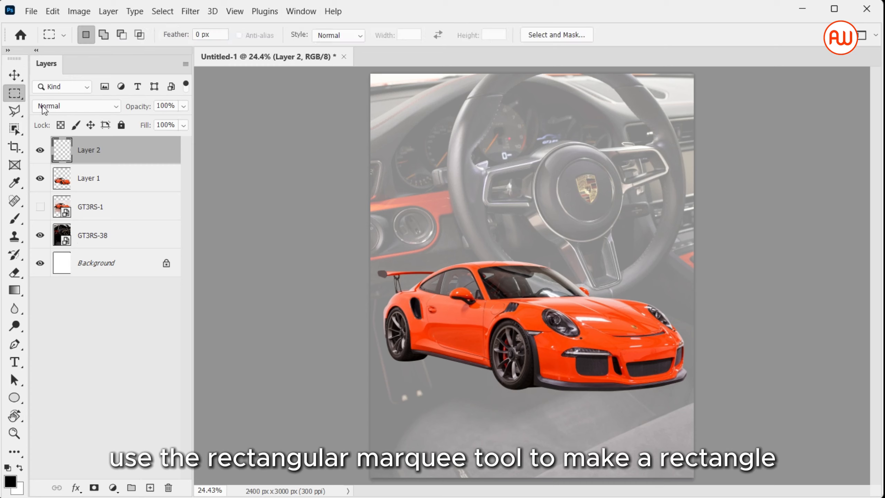
drag(421, 166, 531, 336)
key(v)
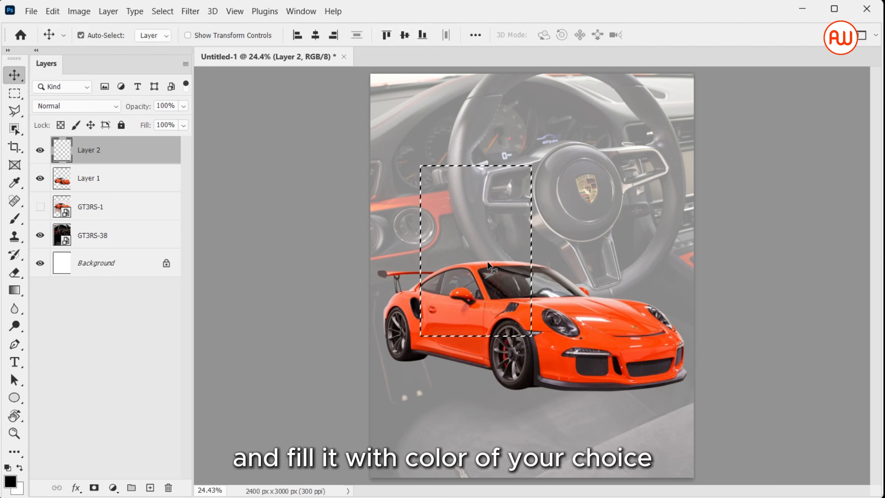
key(alt+BackSpace)
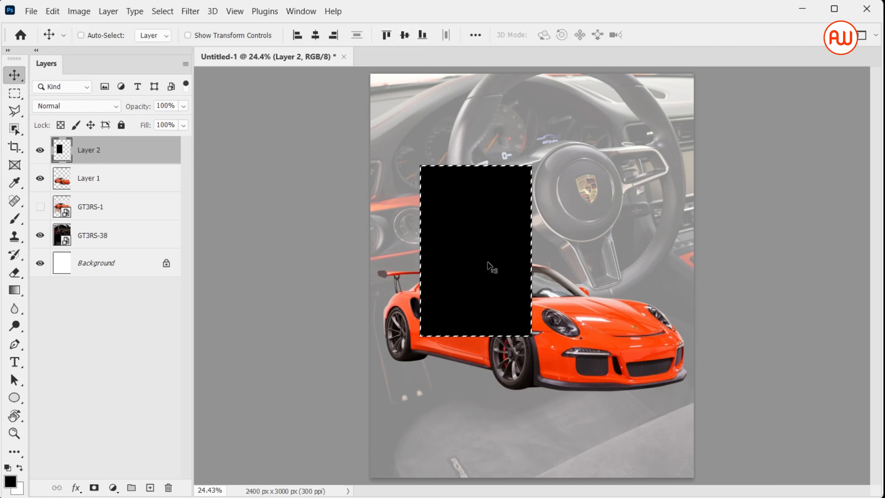
Step: Duplicate the black rectangle down and to the right, and move the car layer above both rectangles
drag(477, 263, 608, 304)
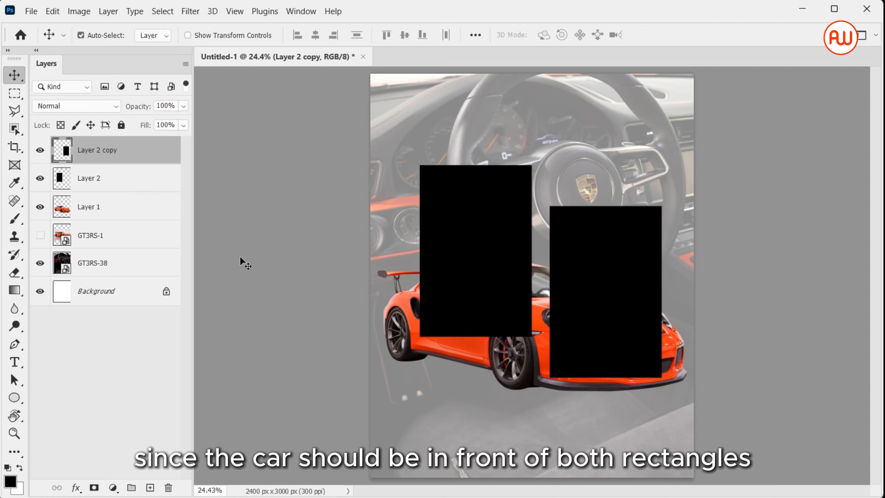
drag(134, 205, 137, 140)
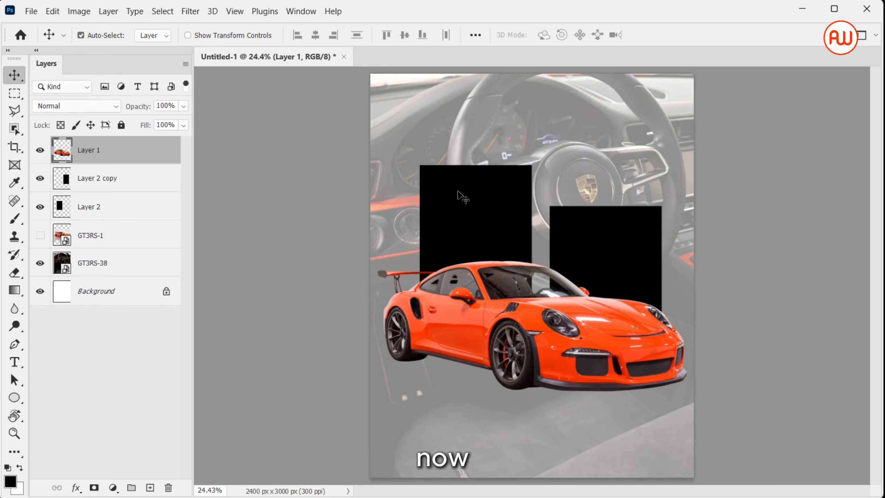
Step: Place the GT3RS-15 wheel photo as an embedded image and move it up over the first rectangle
click(31, 11)
click(103, 260)
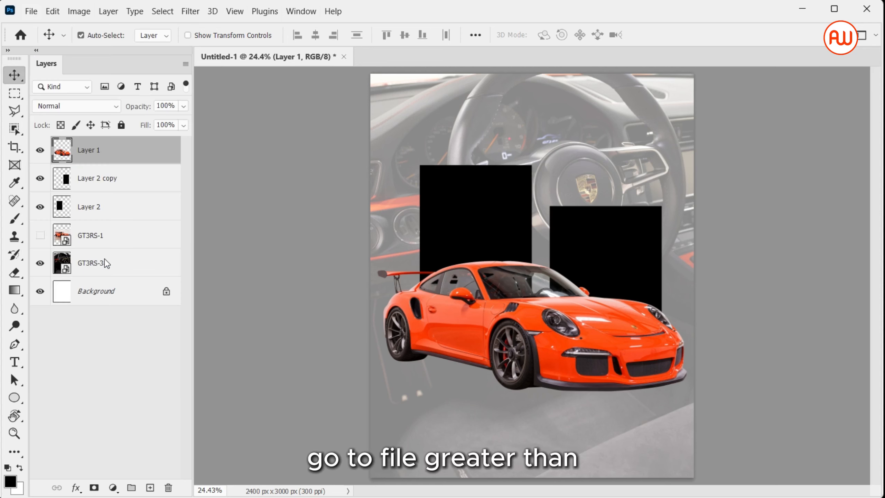
scroll(254, 219, down, 5)
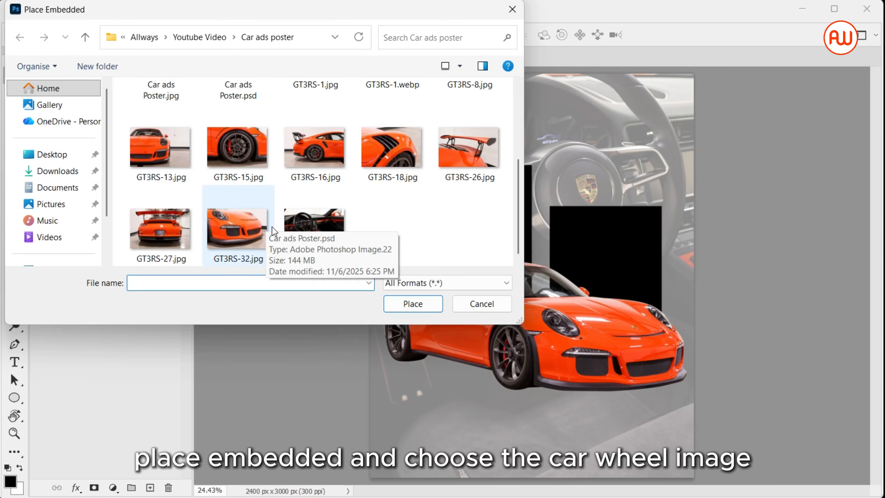
click(248, 170)
double_click(249, 170)
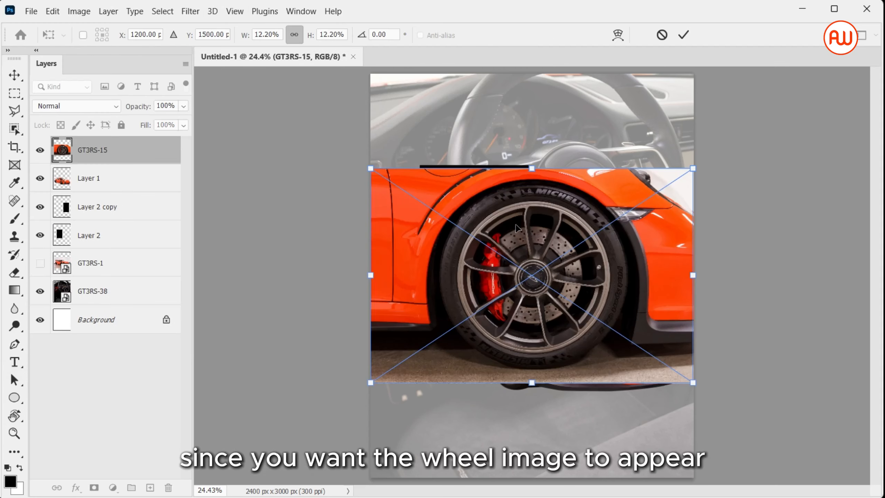
drag(516, 226, 477, 195)
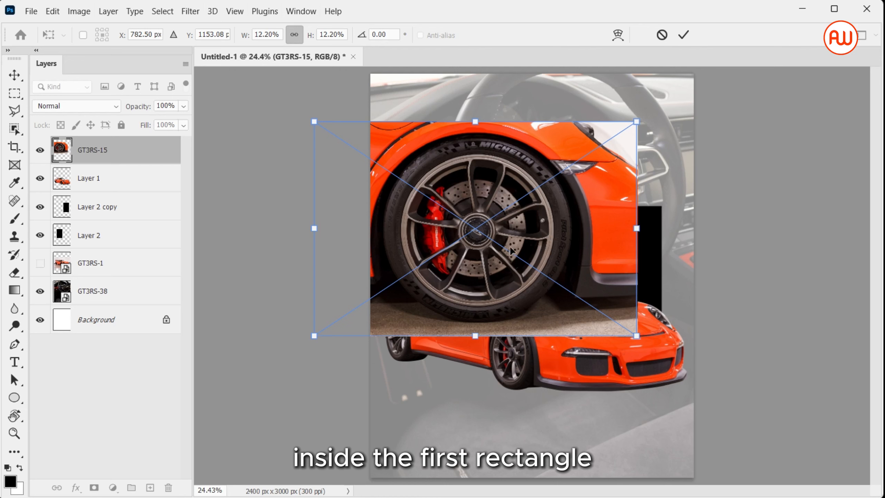
key(Return)
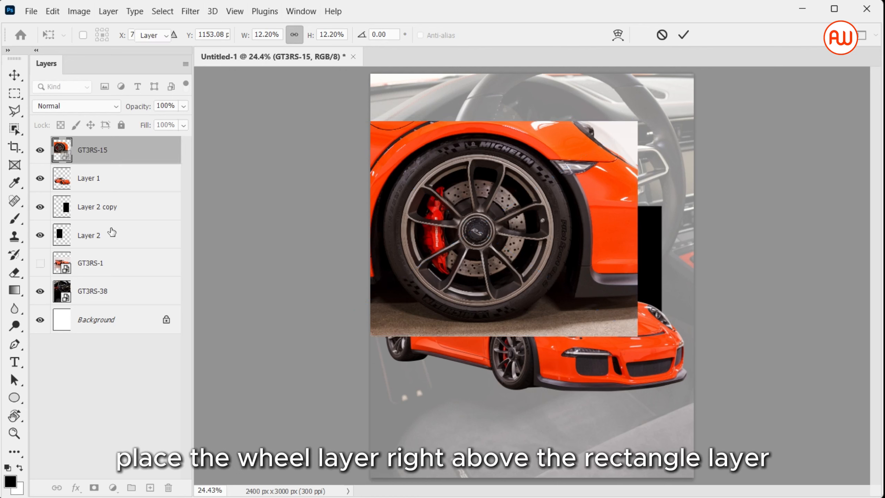
Step: Move the wheel layer down to sit just above Layer 2 and clip it to that rectangle
key(ctrl+[)
key(ctrl+[)
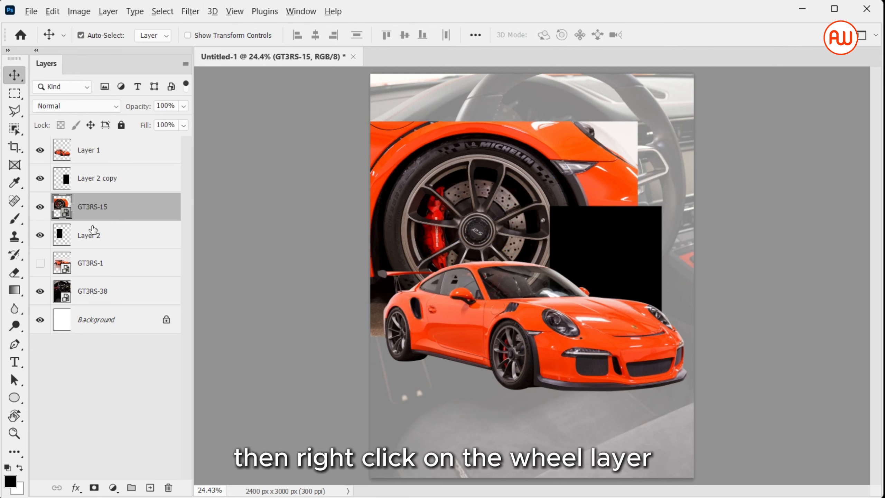
right_click(143, 215)
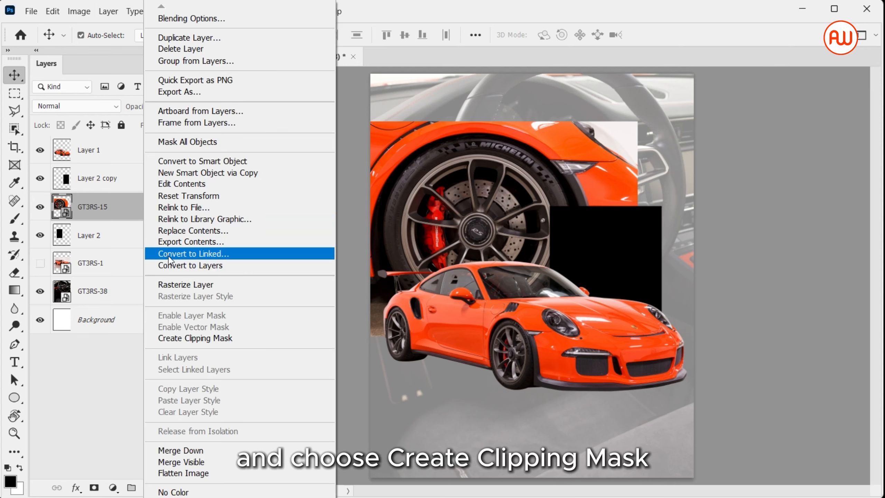
click(203, 339)
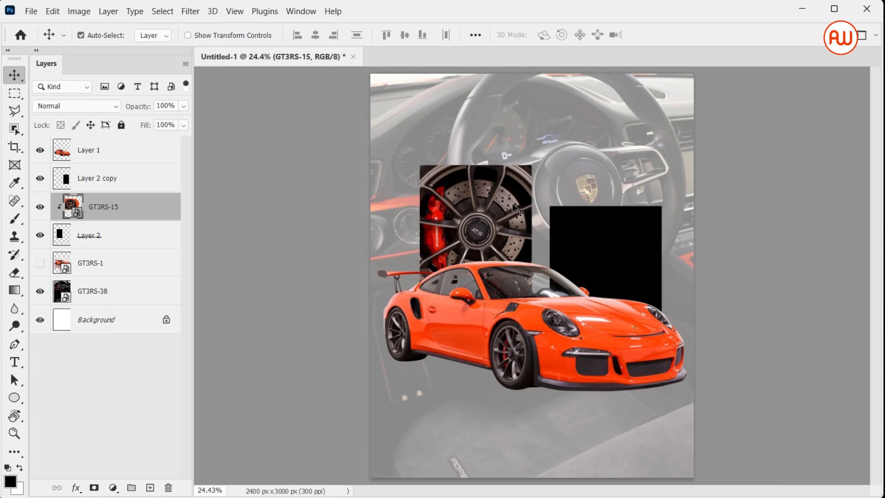
Step: Scale the clipped wheel image down to about 7.7% so it fits the first rectangle
key(ctrl+t)
drag(473, 128, 474, 171)
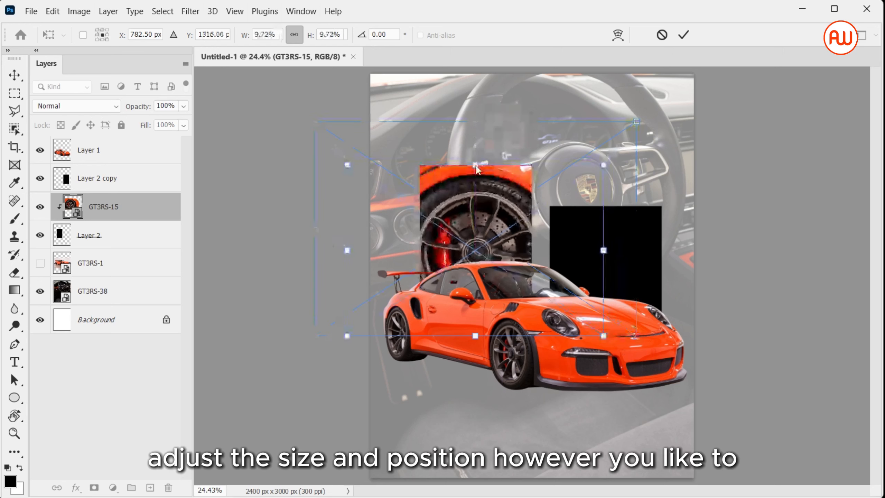
drag(473, 334, 469, 301)
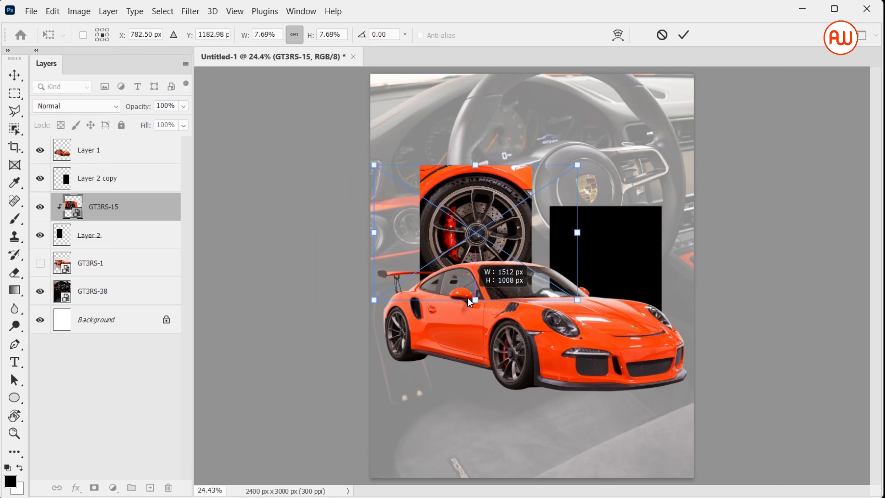
key(Return)
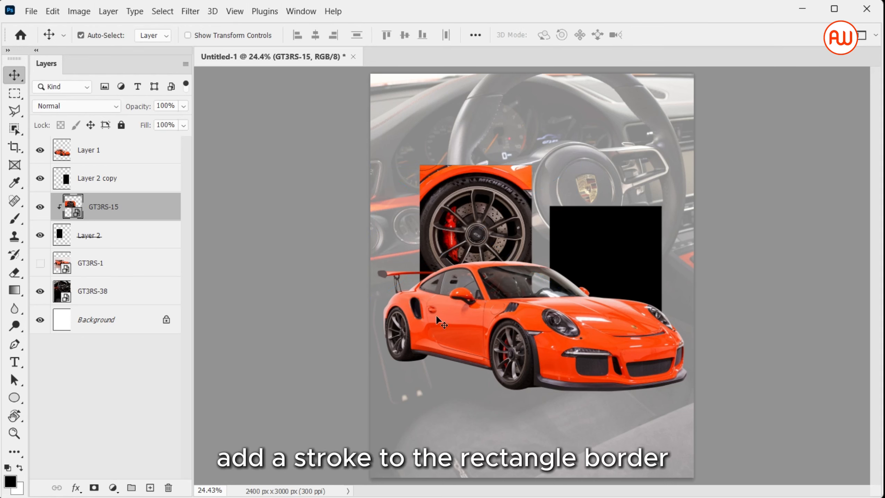
Step: Add a 13 px inside white stroke to the first rectangle's layer via Layer Style
click(157, 237)
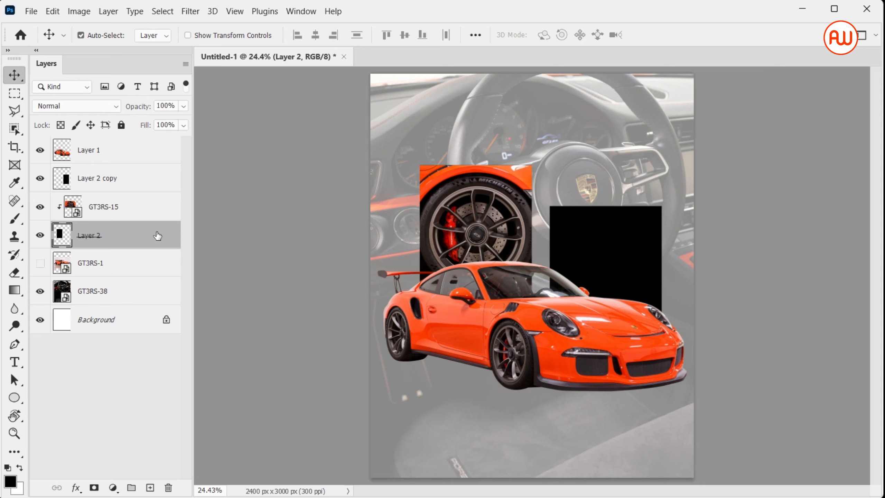
double_click(158, 236)
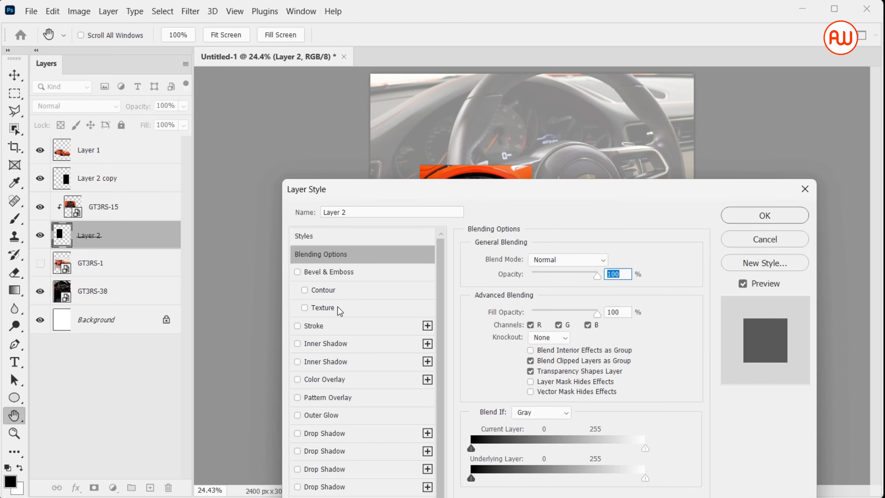
click(343, 325)
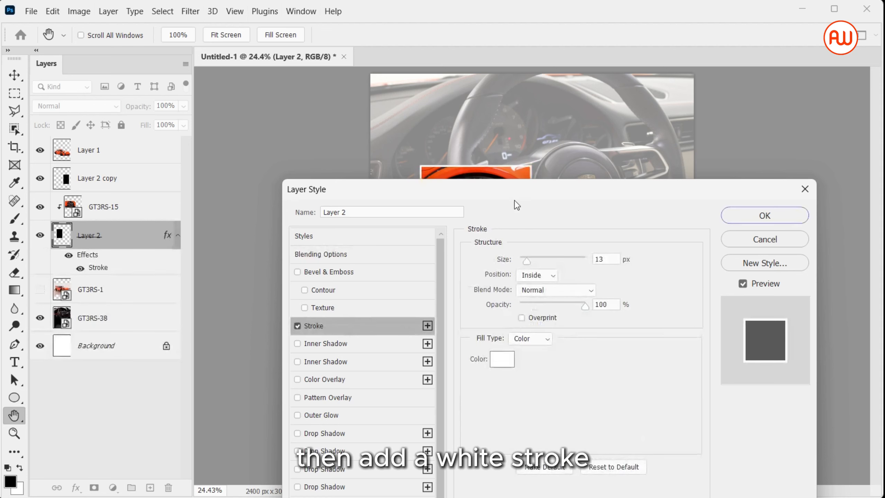
drag(508, 199, 439, 337)
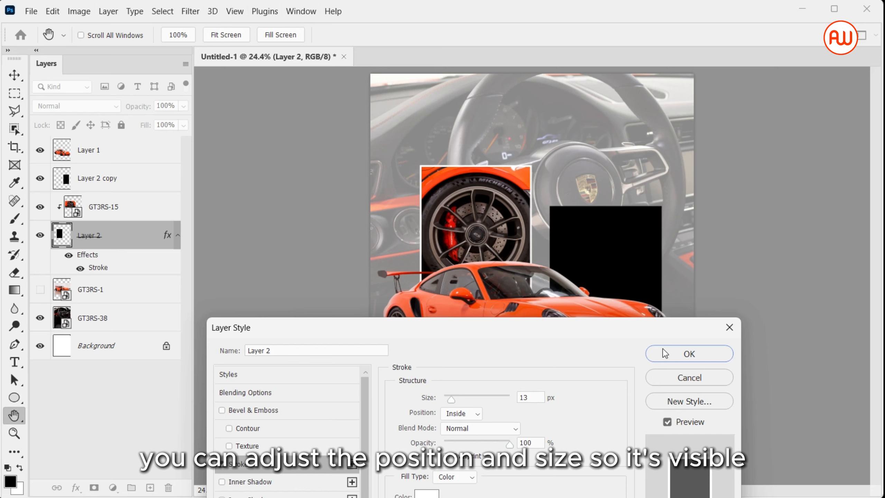
click(689, 354)
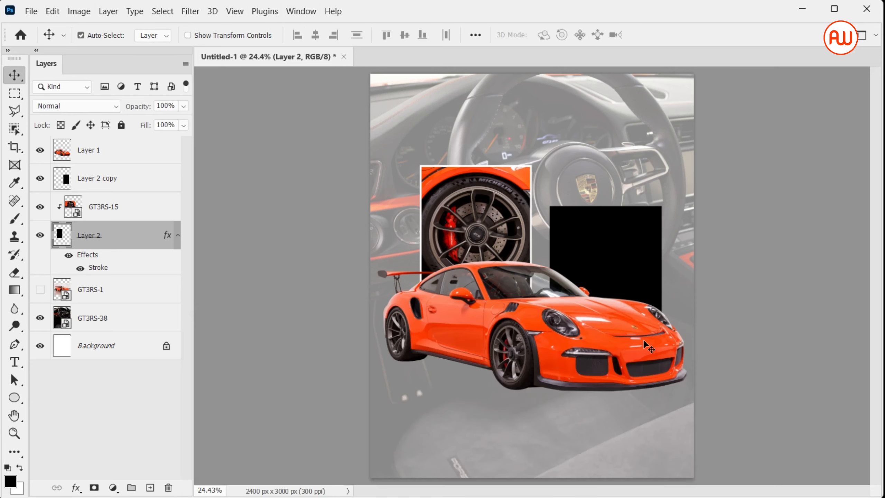
Step: Add a layer mask to the wheel image and fade its lower part with an upward Foreground to Transparent gradient
click(490, 273)
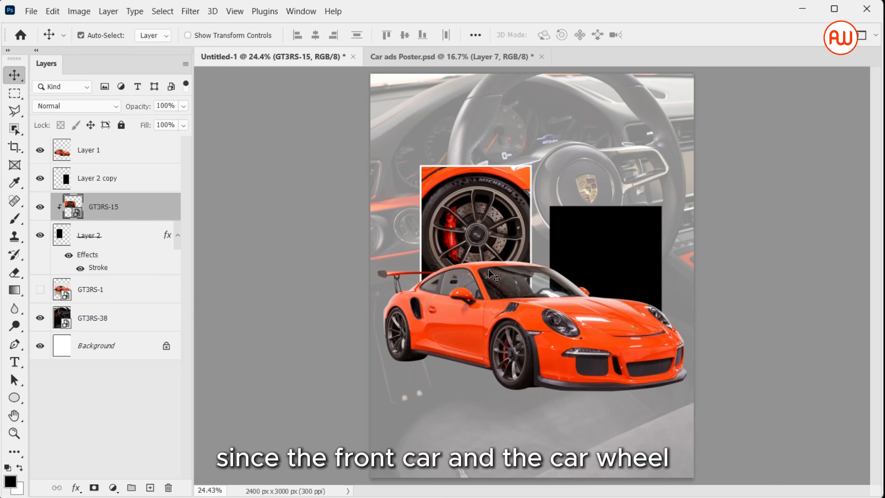
click(93, 488)
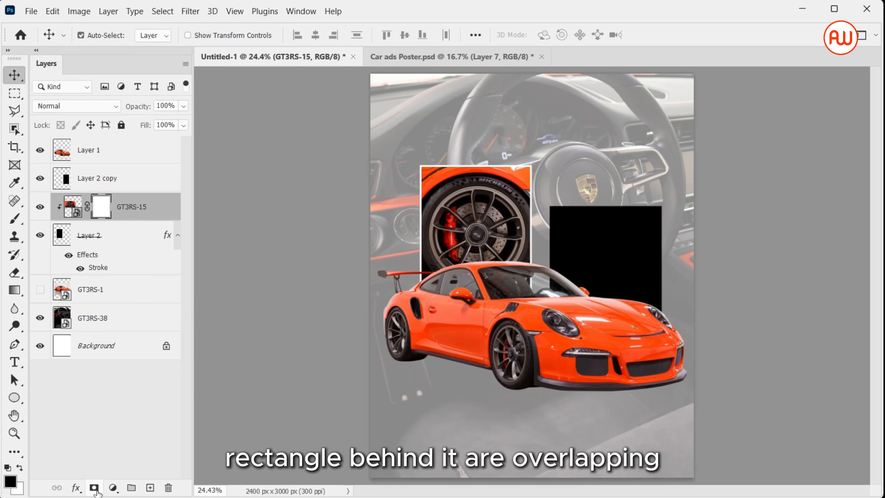
key(g)
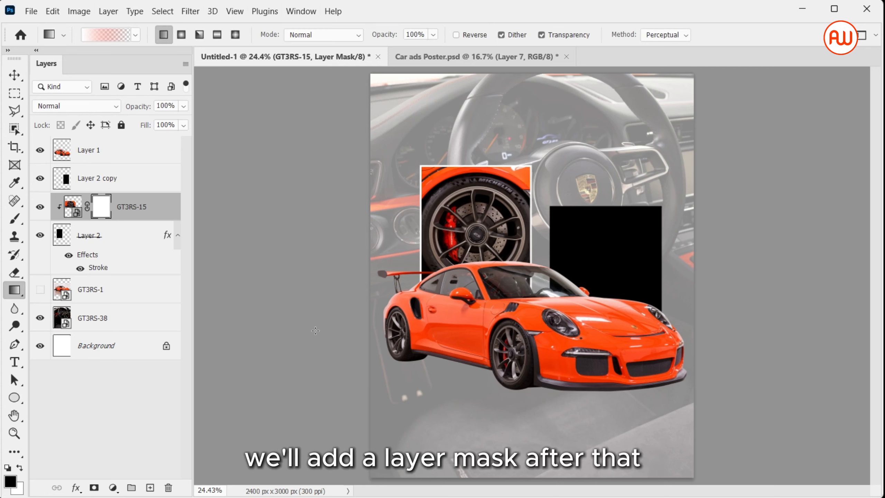
click(105, 35)
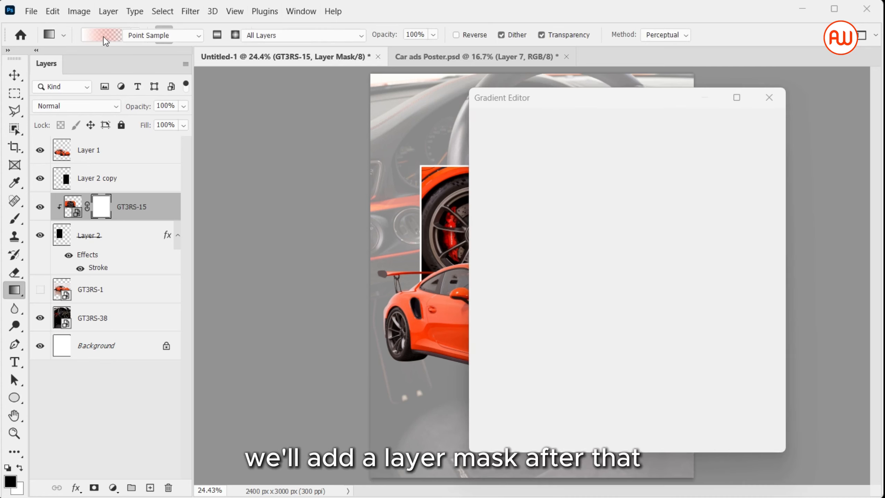
click(491, 141)
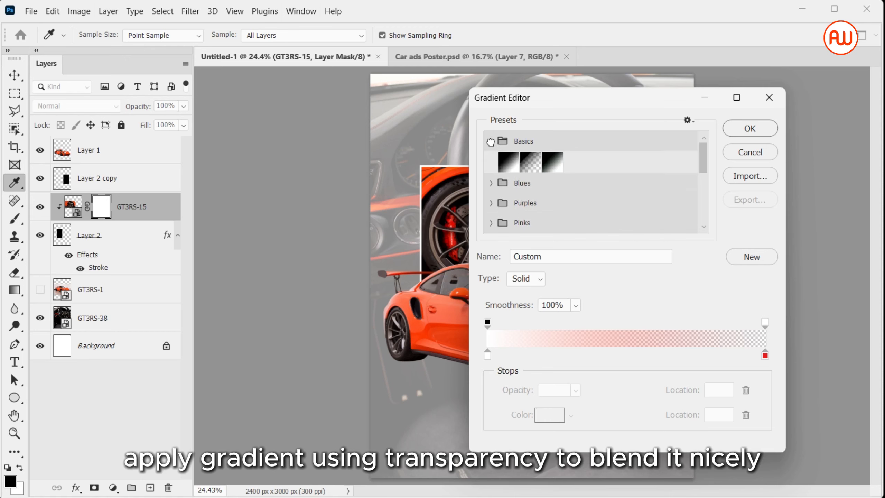
click(531, 167)
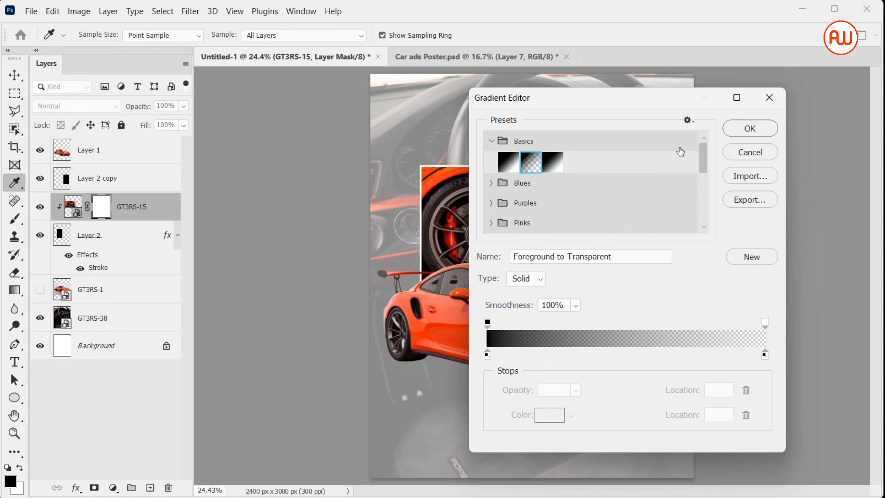
click(739, 133)
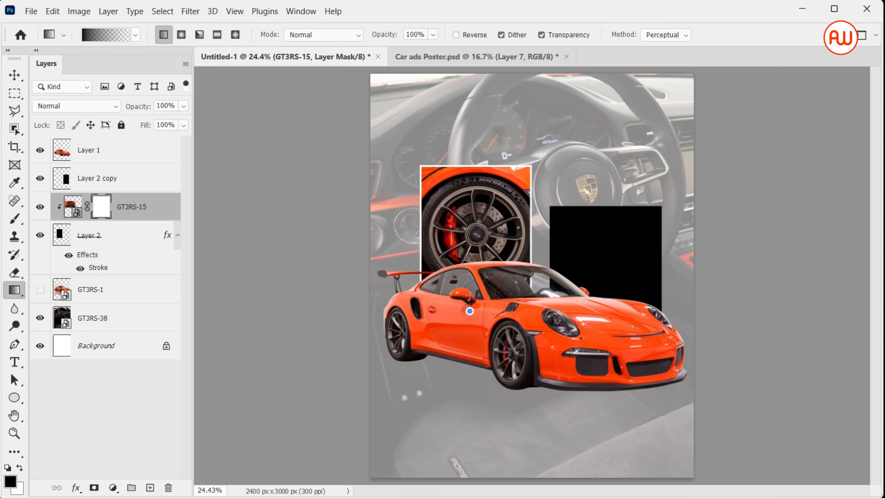
drag(470, 295, 465, 196)
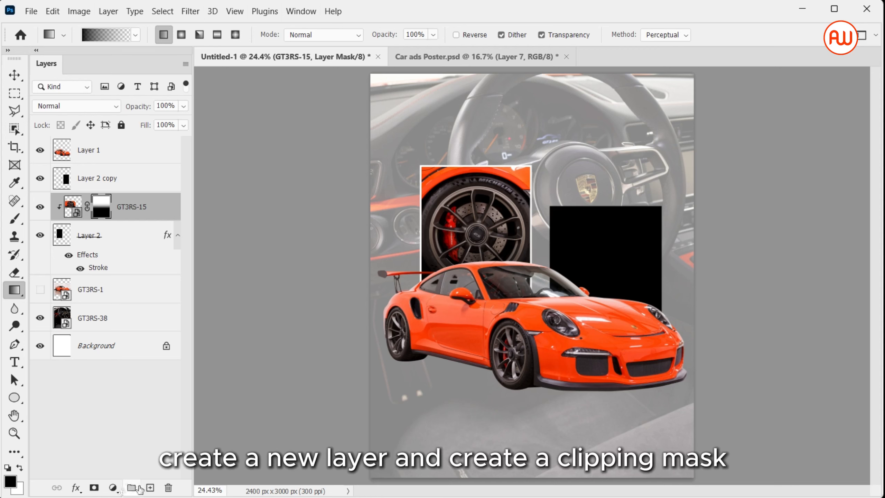
Step: Create a new empty layer above the wheel image and clip it as a clipping mask
click(150, 488)
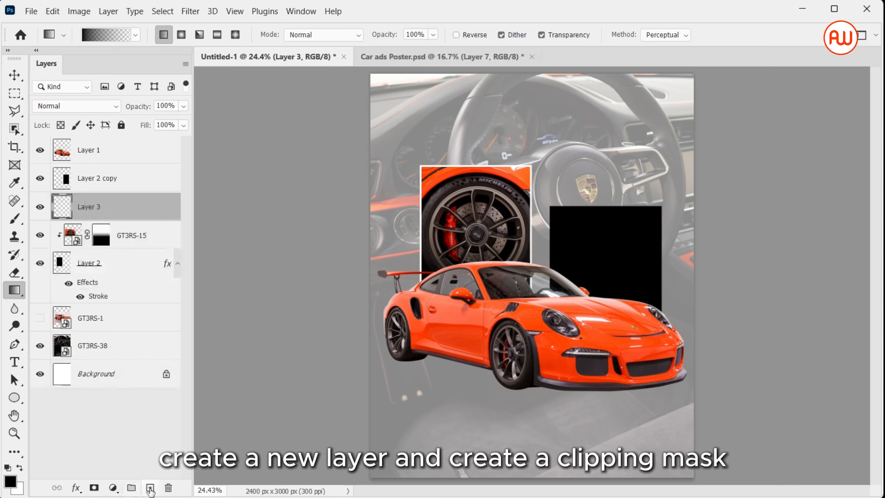
right_click(142, 218)
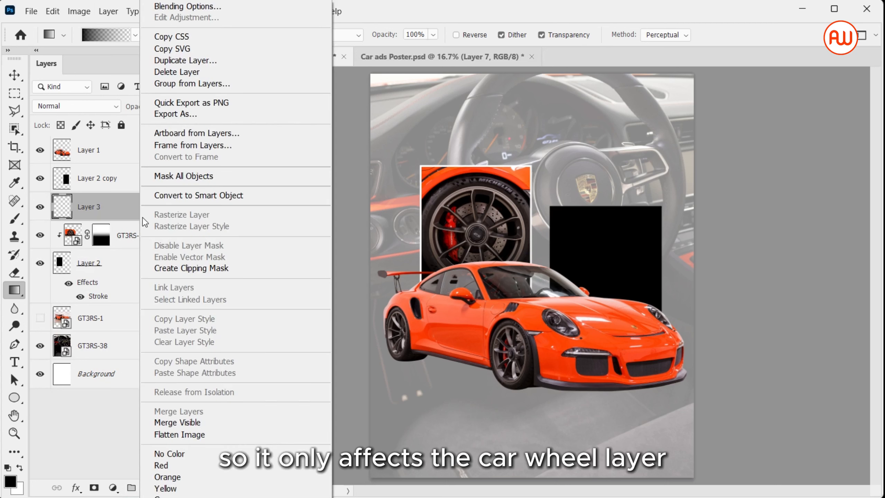
click(188, 268)
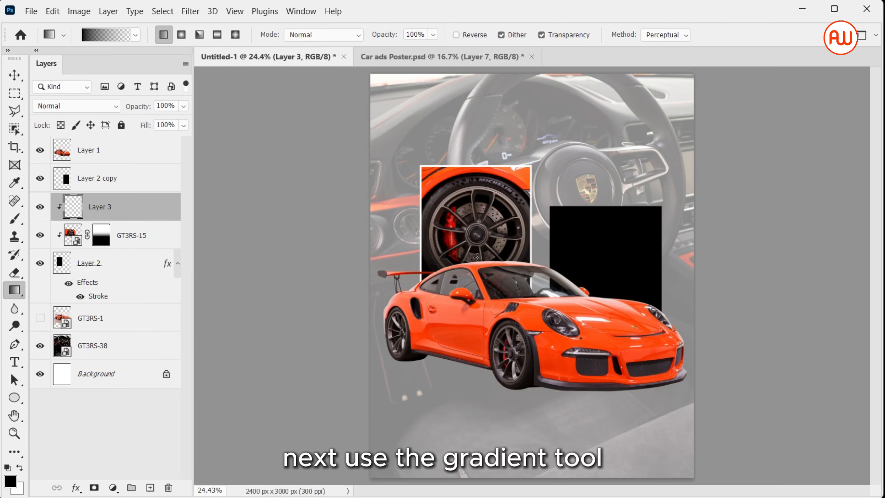
Step: In the Gradient Editor, set the left color stop to white (ffffff)
click(107, 35)
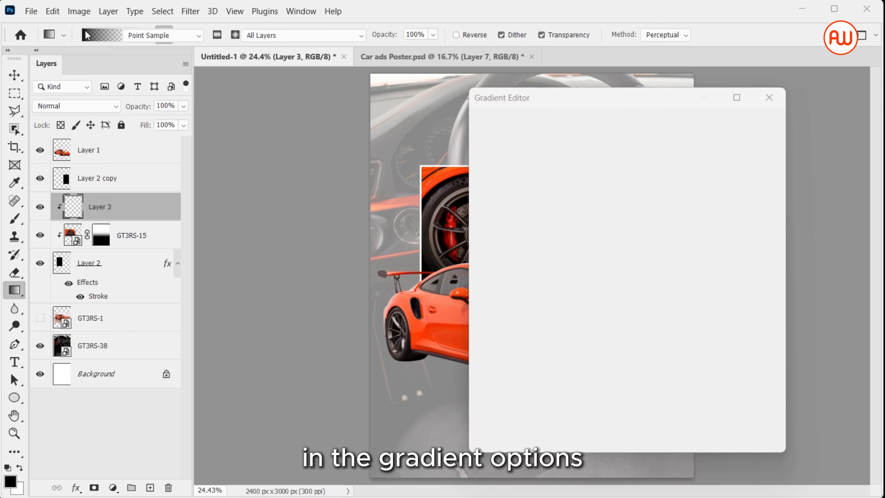
click(487, 356)
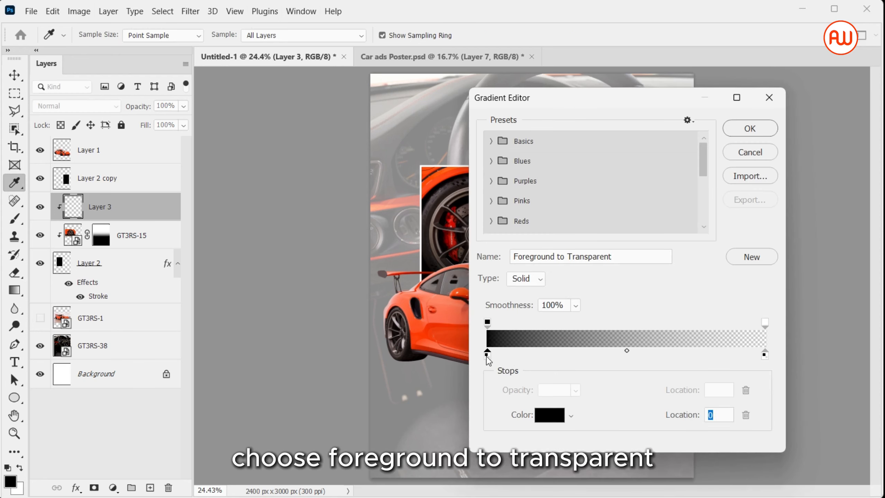
click(545, 422)
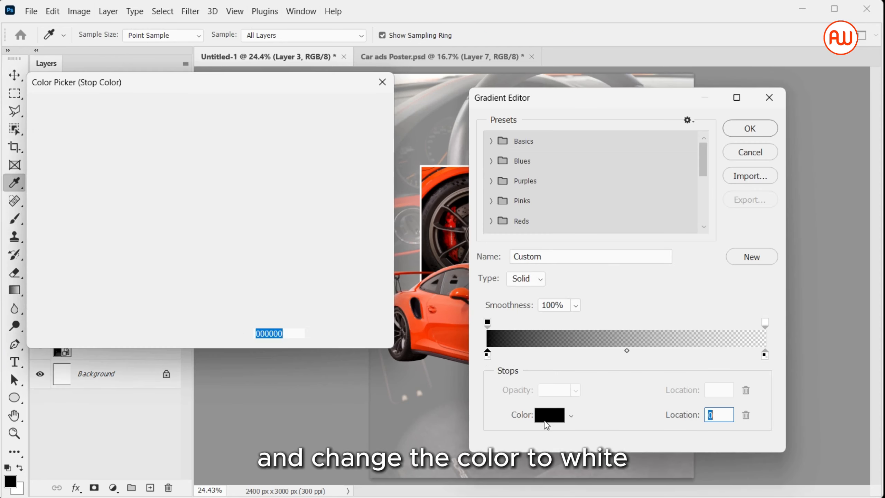
drag(99, 166, 49, 103)
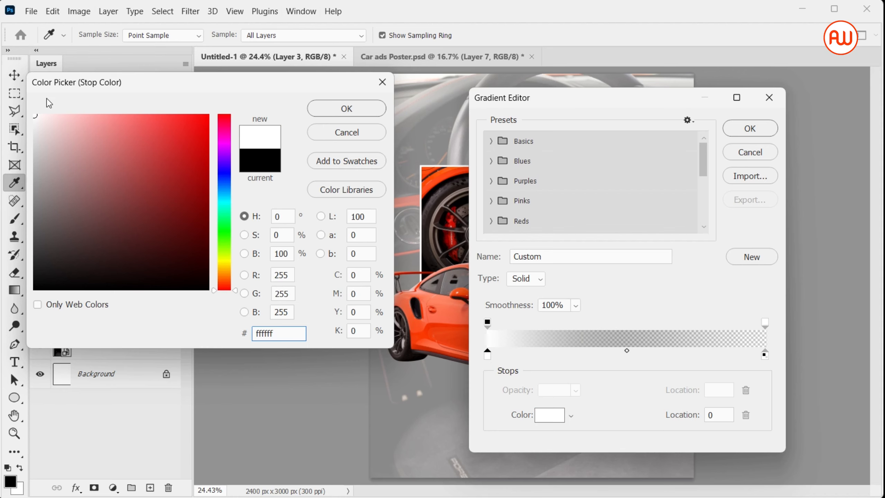
click(346, 108)
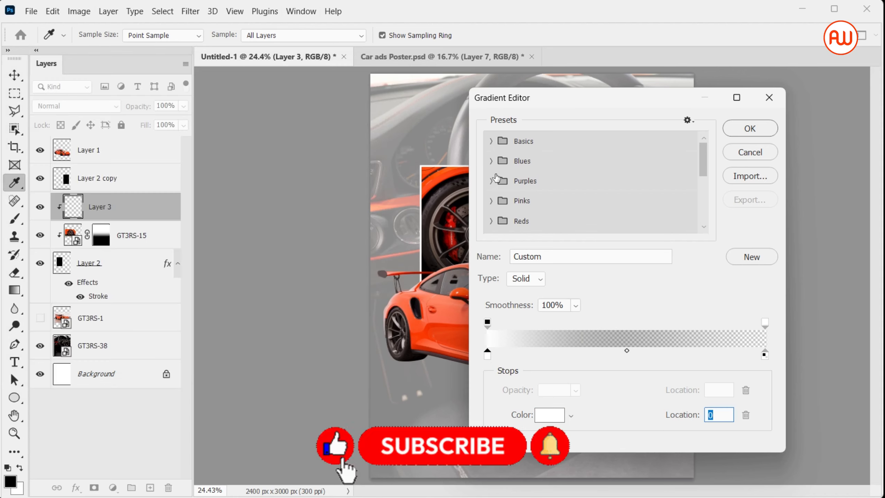
Step: Set the gradient's right color stop to red ac2020 and confirm the gradient
click(765, 355)
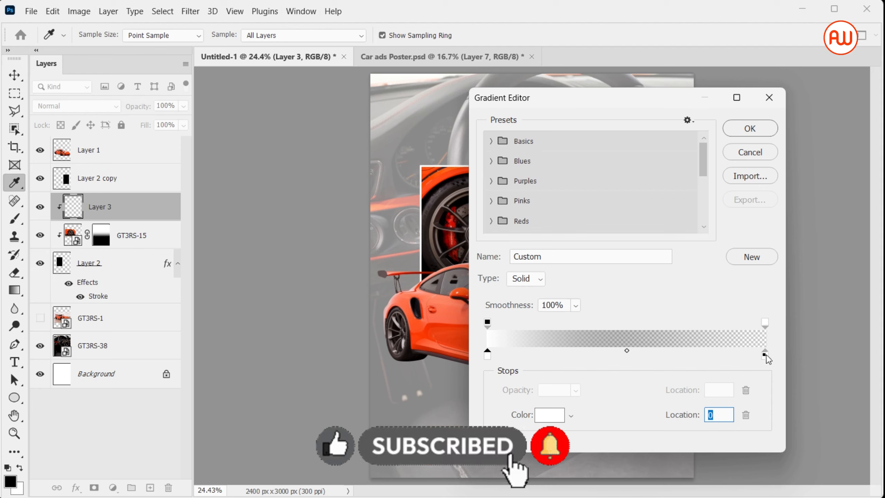
drag(767, 359, 769, 359)
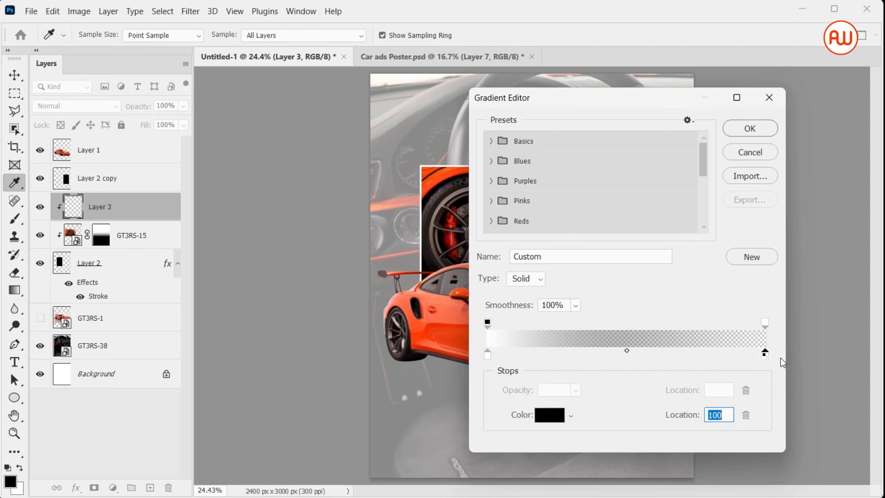
click(554, 419)
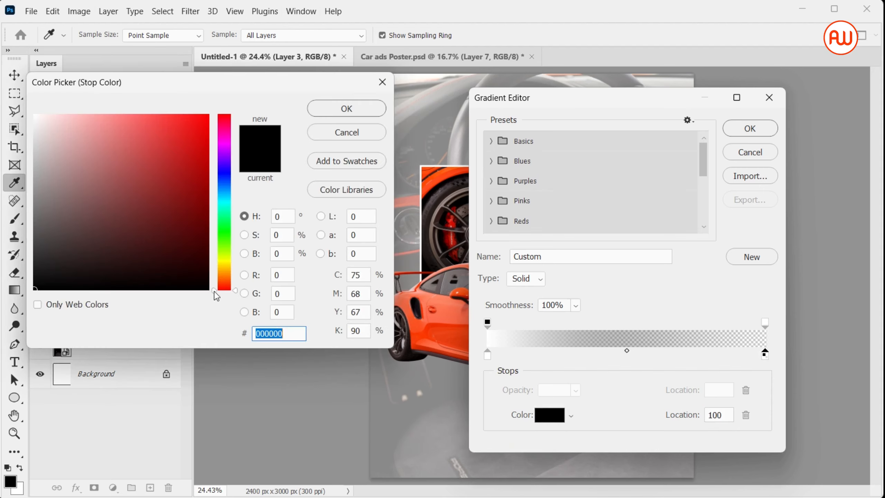
click(136, 179)
drag(136, 178, 177, 172)
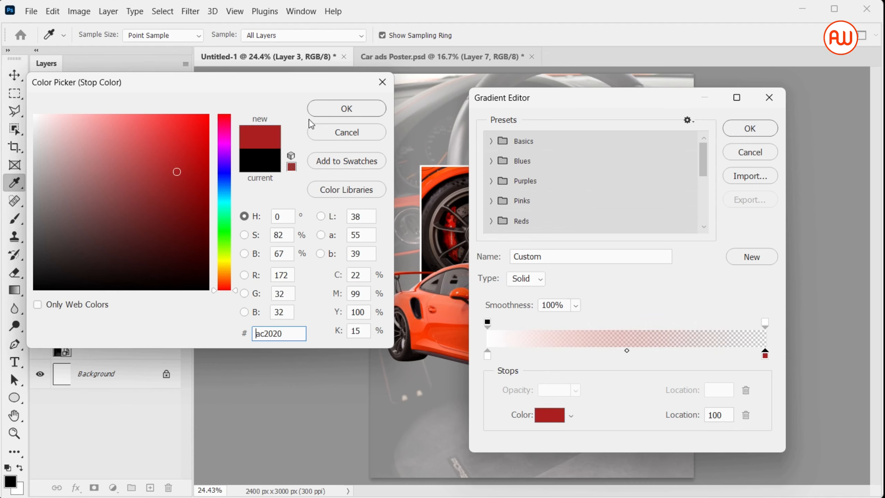
click(338, 111)
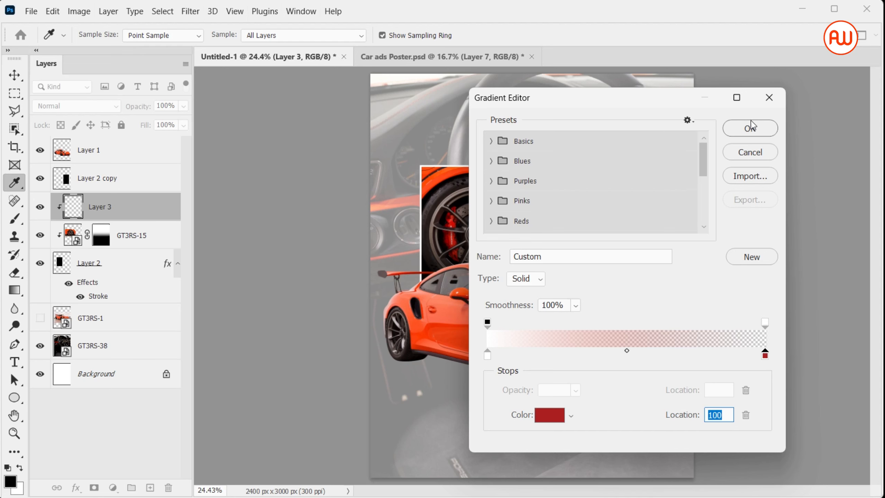
click(751, 129)
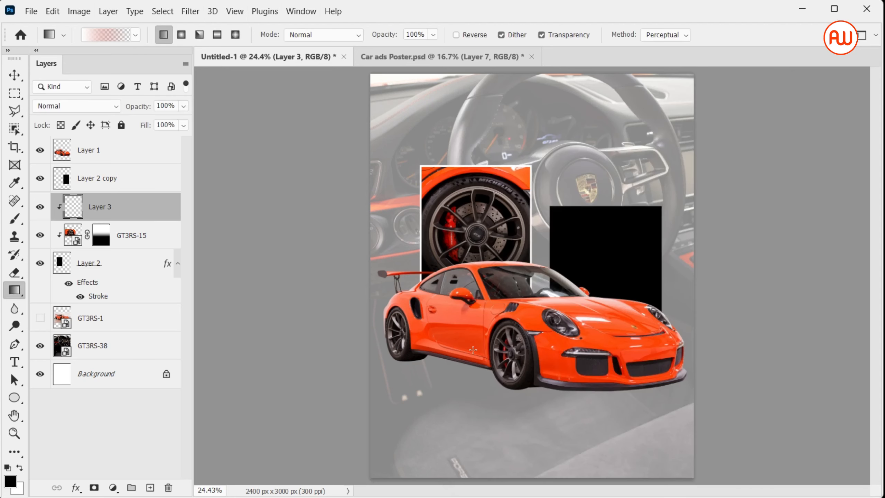
Step: Draw the white-to-red gradient upward on the clipped layer over the wheel and set its blend mode to Vivid Light
drag(470, 340, 476, 256)
drag(473, 216, 471, 219)
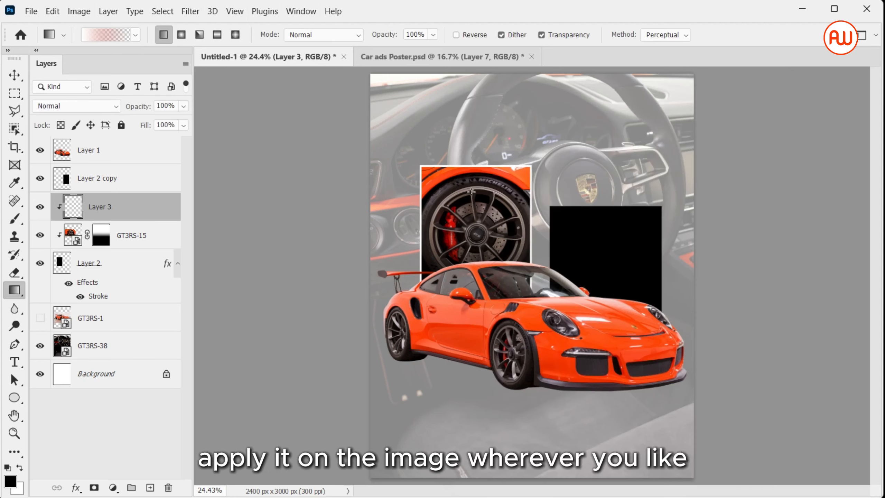
drag(465, 296, 467, 181)
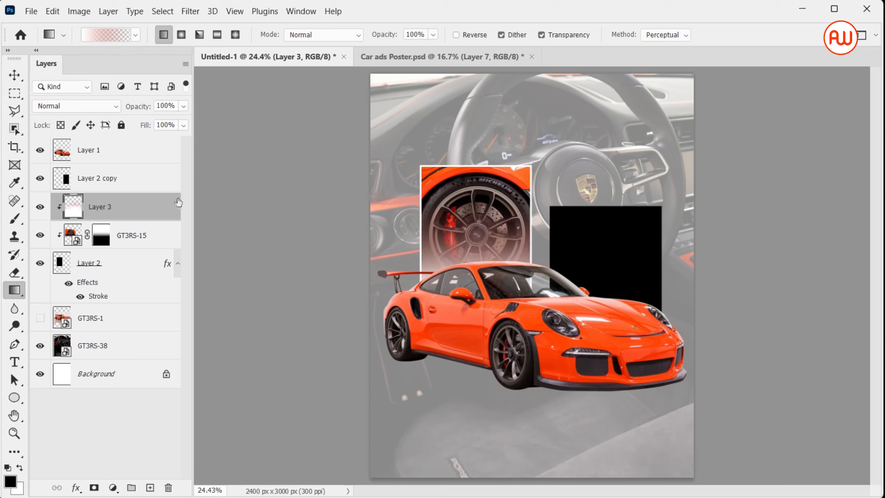
click(76, 106)
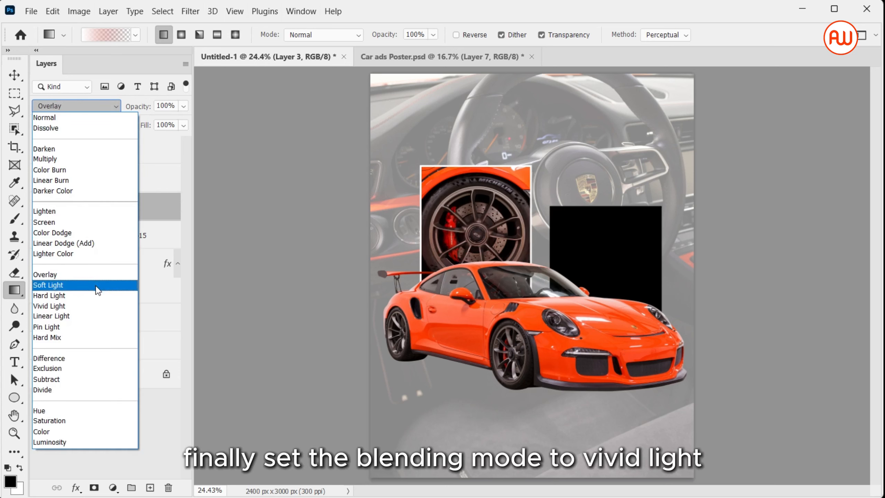
click(103, 305)
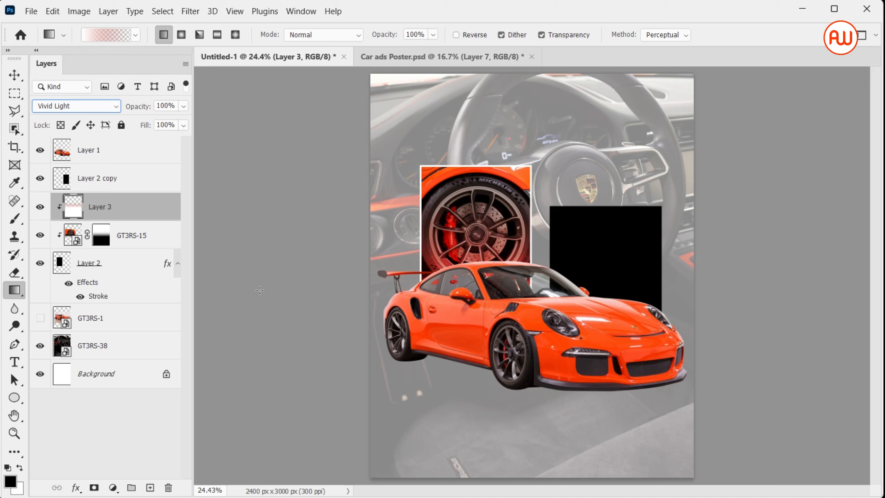
Step: Place the GT3RS-13 photo as an embedded image above the second rectangle, shift it right, and clip it to that rectangle
key(v)
click(626, 282)
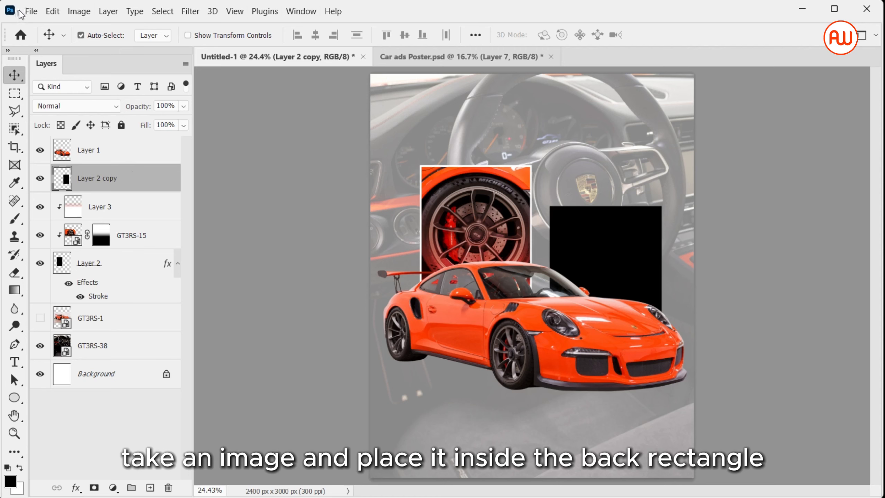
click(31, 11)
click(80, 257)
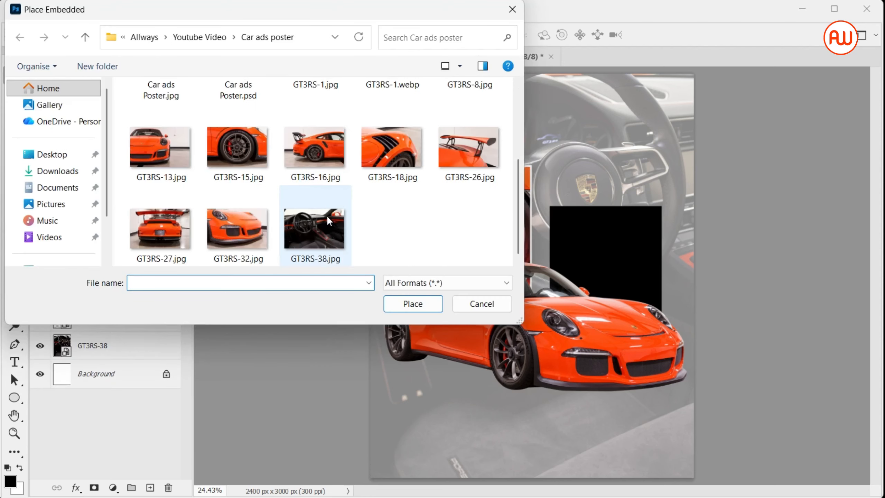
scroll(327, 215, up, 2)
double_click(181, 215)
drag(531, 251, 592, 252)
key(Return)
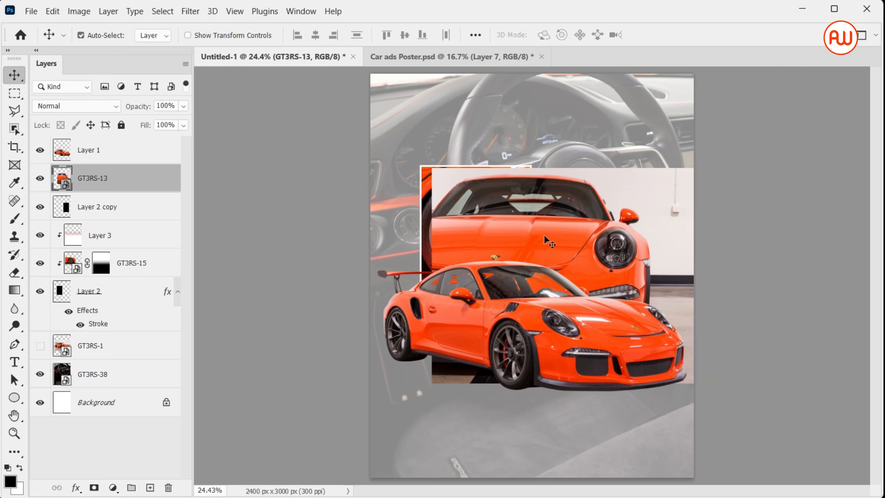
right_click(139, 192)
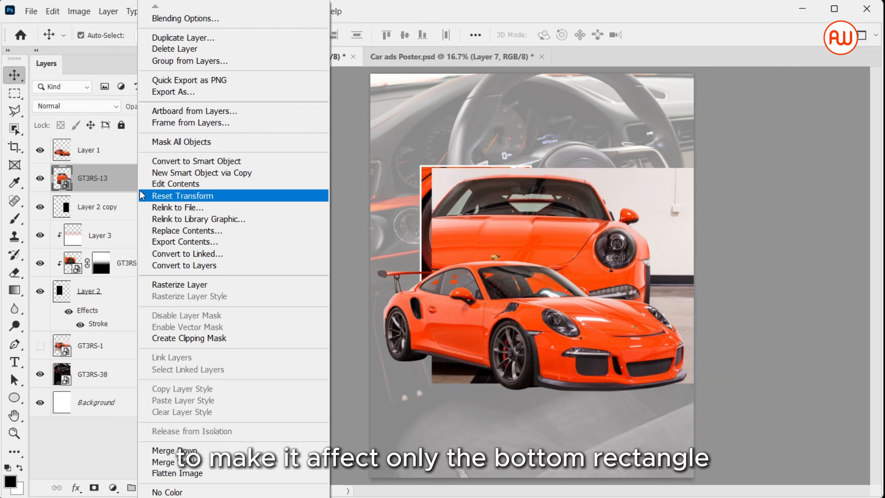
click(205, 339)
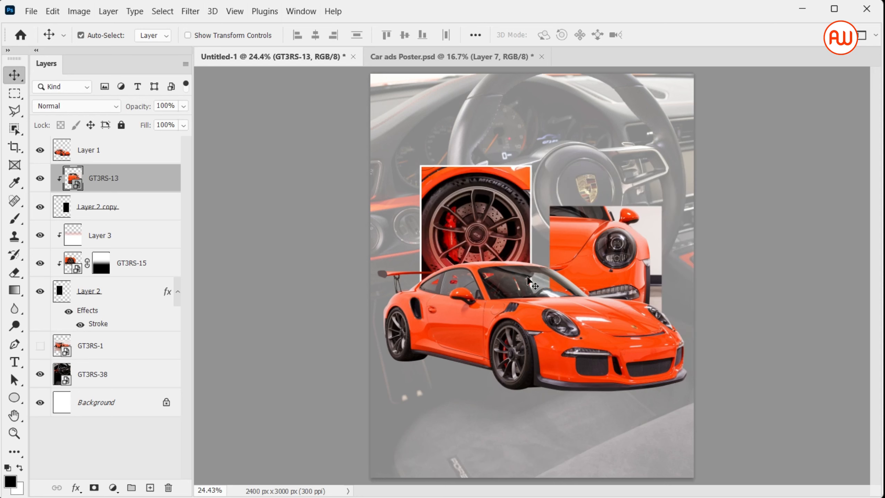
Step: Scale the GT3RS-13 photo down to about 8.25% and reposition it so the car's headlight fills the second rectangle
drag(596, 246, 613, 261)
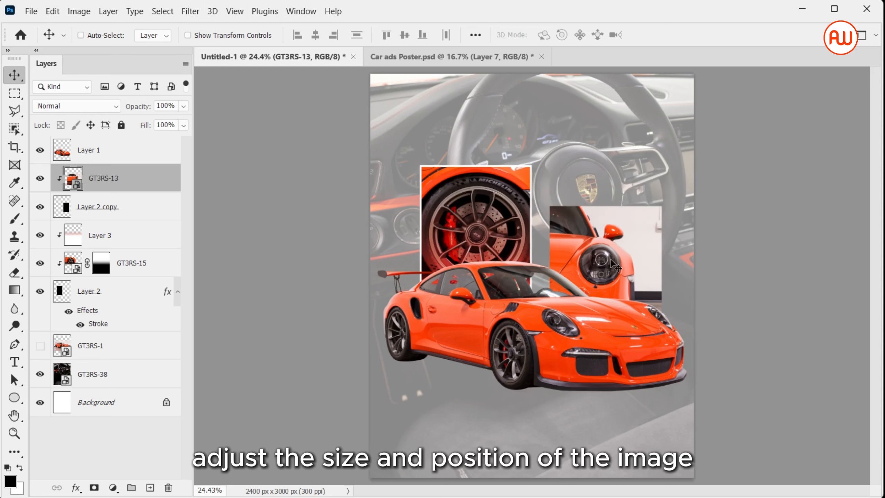
key(ctrl+t)
drag(575, 189, 576, 206)
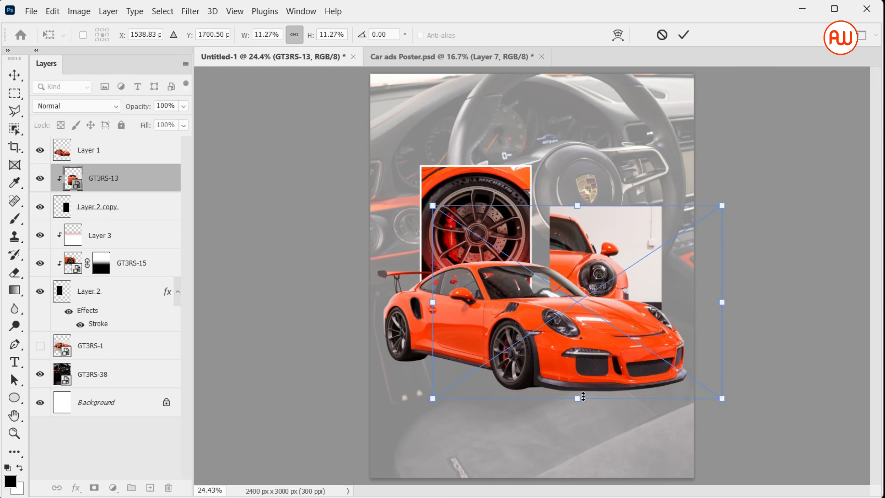
drag(577, 398, 579, 348)
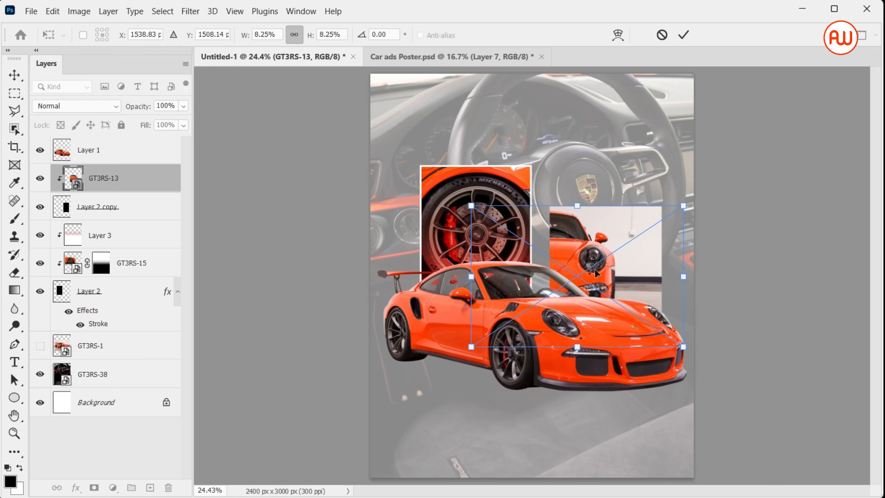
drag(597, 273, 626, 266)
key(Return)
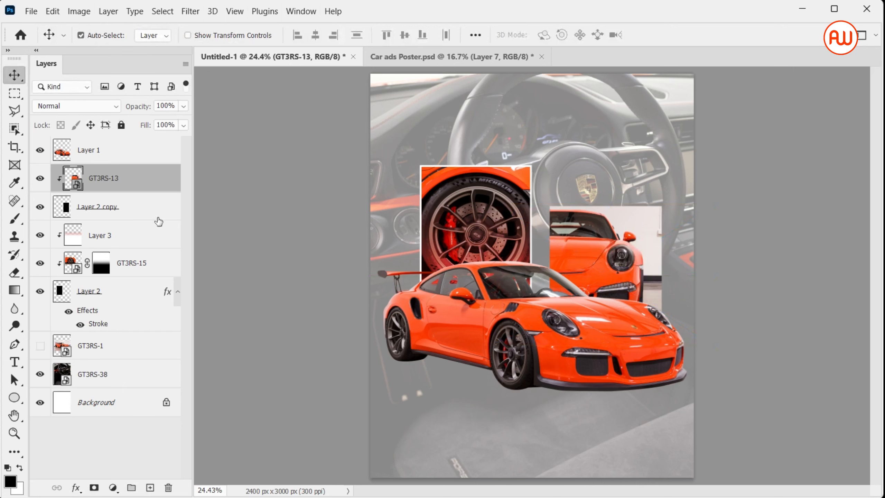
Step: Add a white 13 px inside stroke to the Layer 2 copy rectangle
click(133, 221)
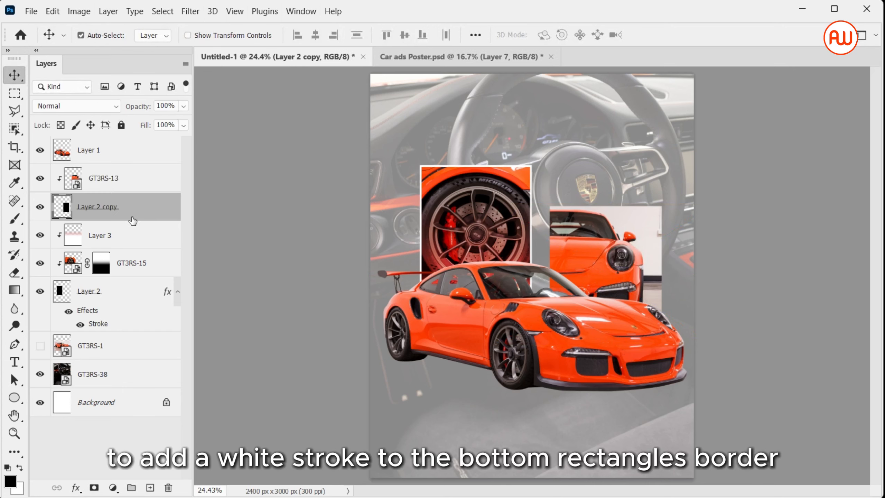
double_click(131, 220)
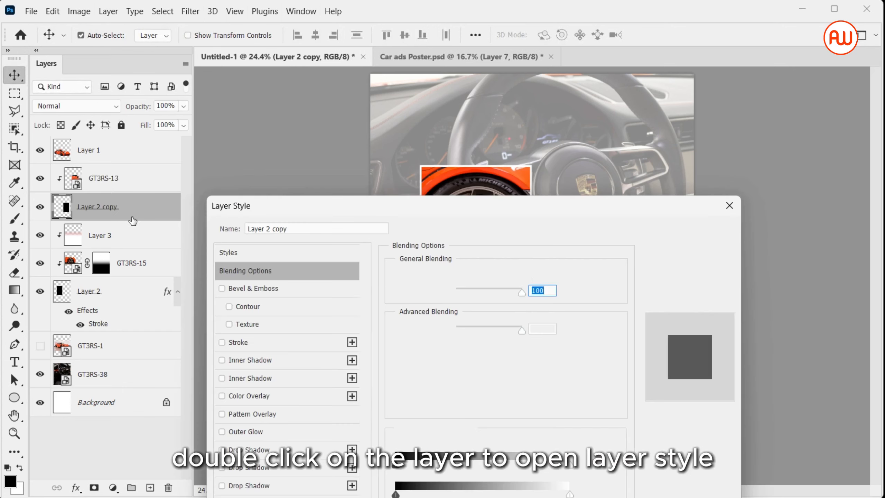
click(277, 344)
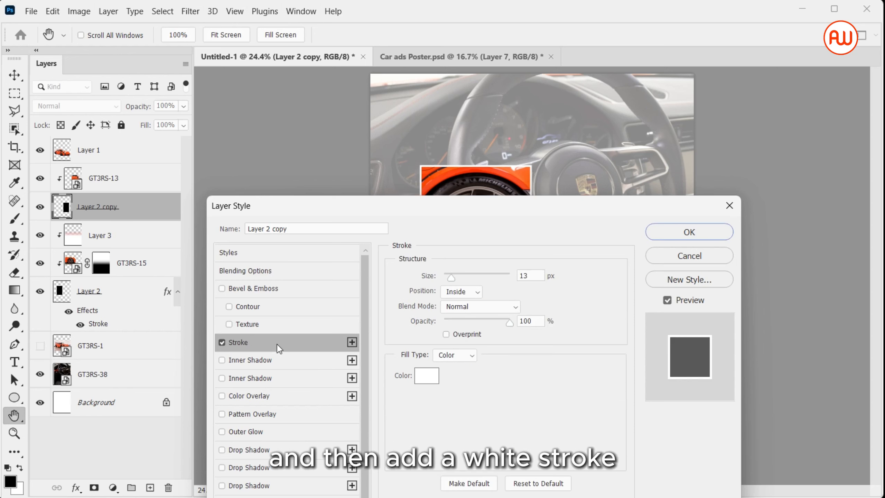
click(677, 227)
key(v)
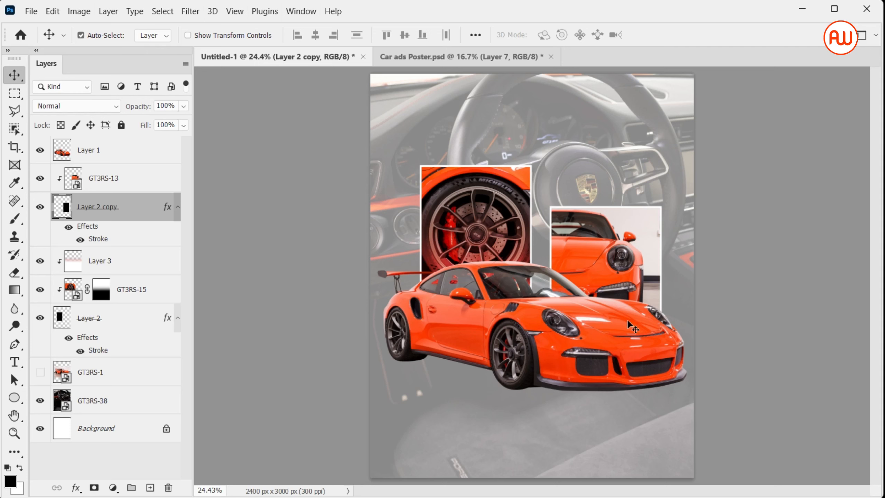
Step: Add a layer mask to the GT3RS-13 photo layer and switch to the Gradient tool
click(145, 185)
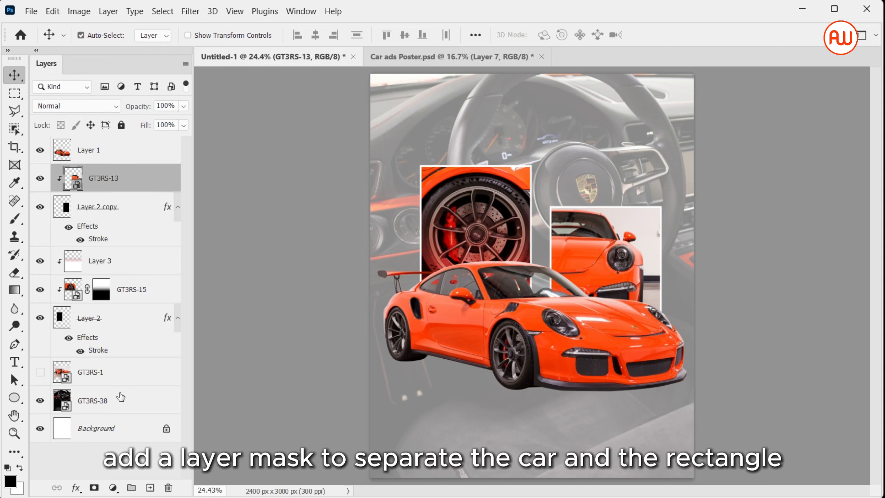
click(94, 488)
key(g)
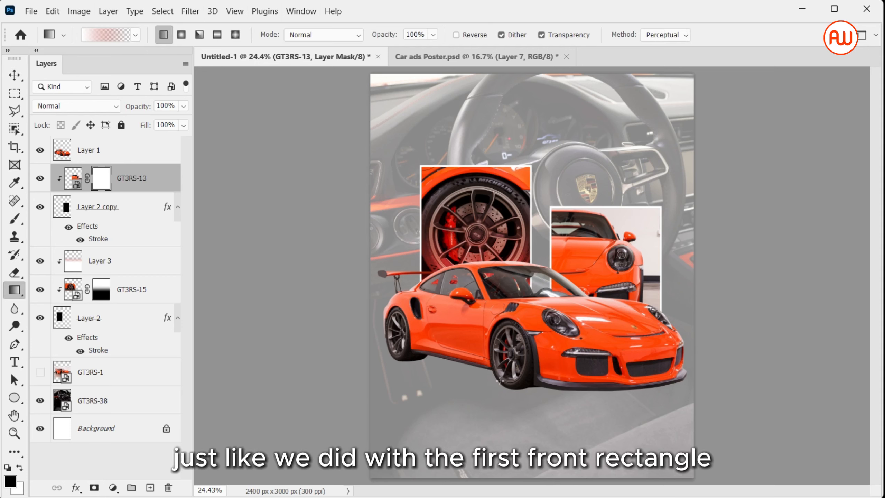
click(116, 35)
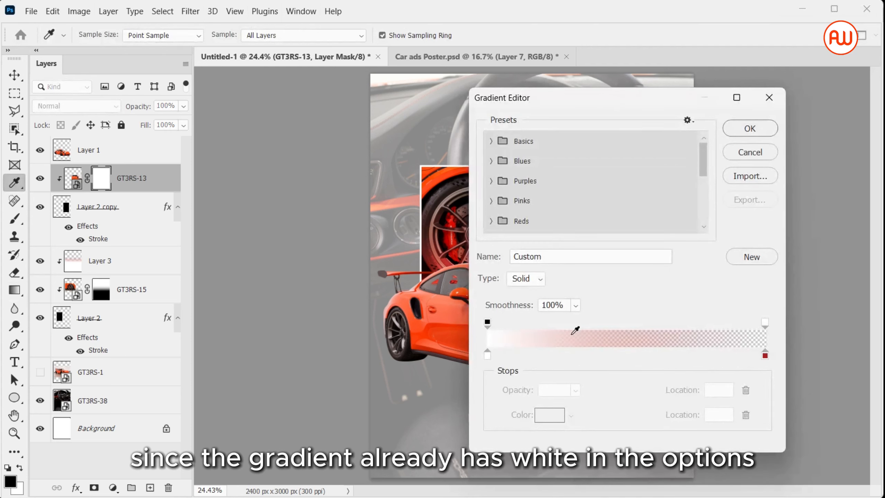
click(749, 152)
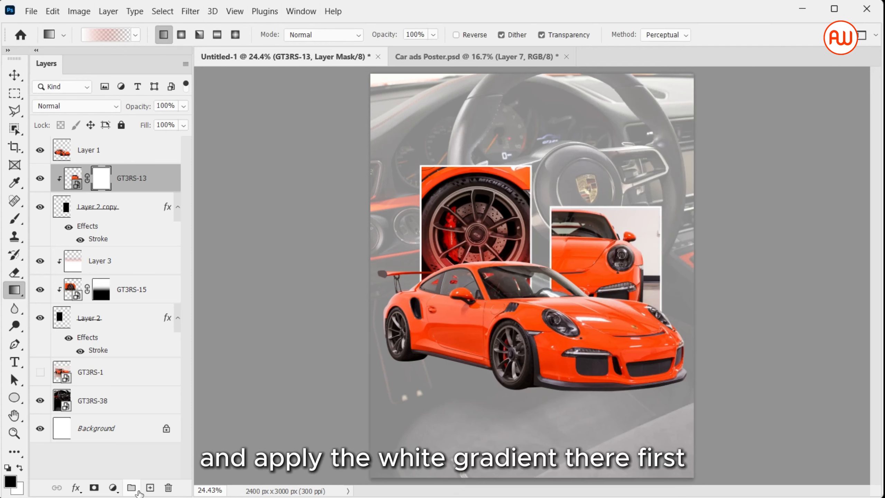
Step: Create a new layer above the photo, draw the white-to-red gradient upward on it, and clip it to the photo
click(150, 487)
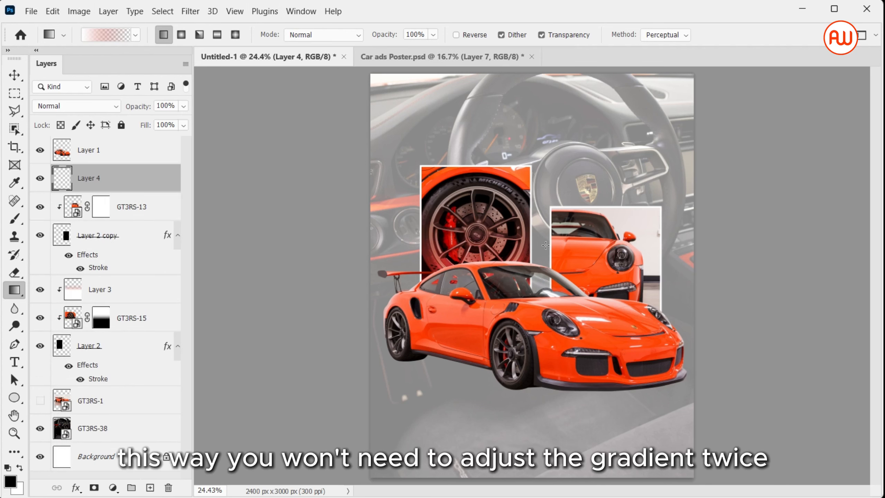
drag(614, 339, 614, 204)
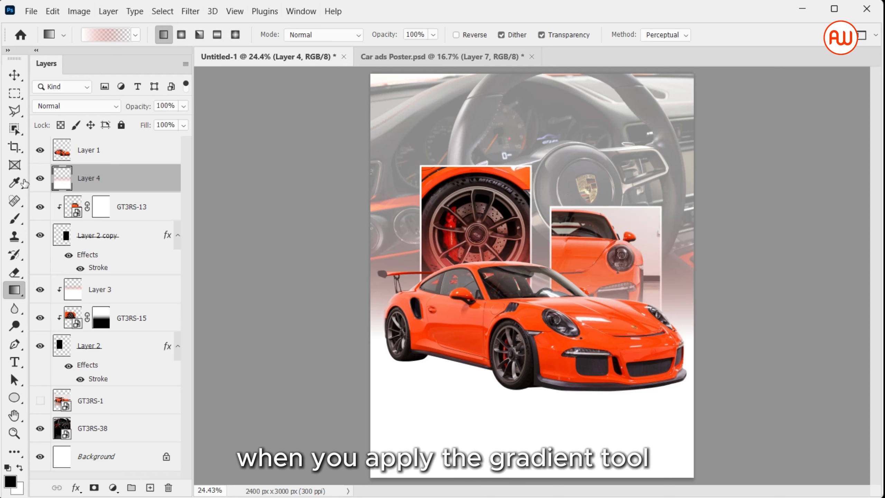
right_click(129, 181)
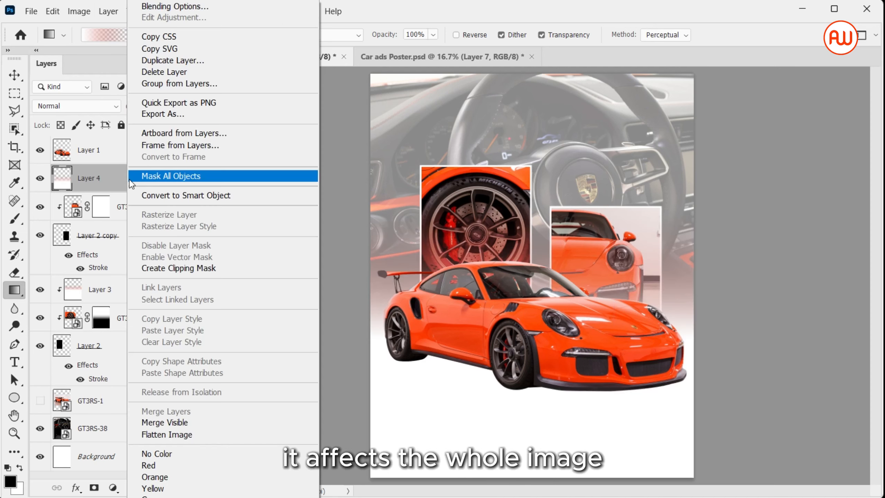
click(193, 274)
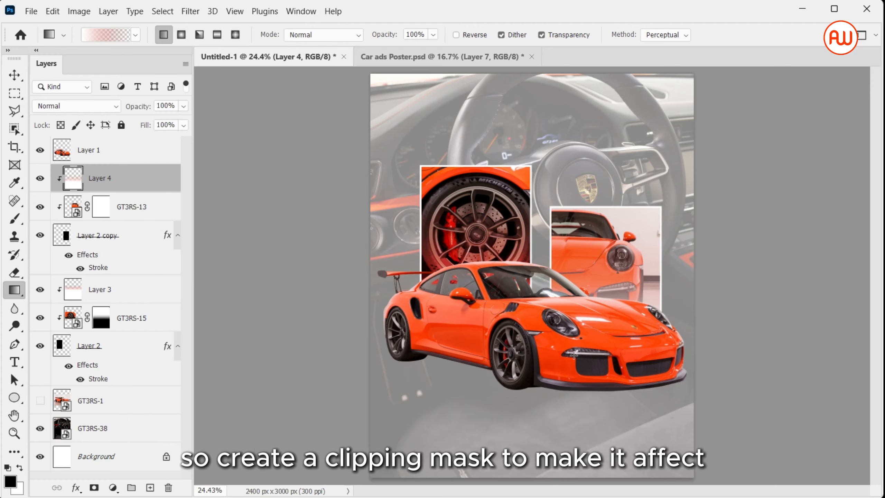
Step: Set the clipped gradient layer's blend mode to Vivid Light
click(111, 111)
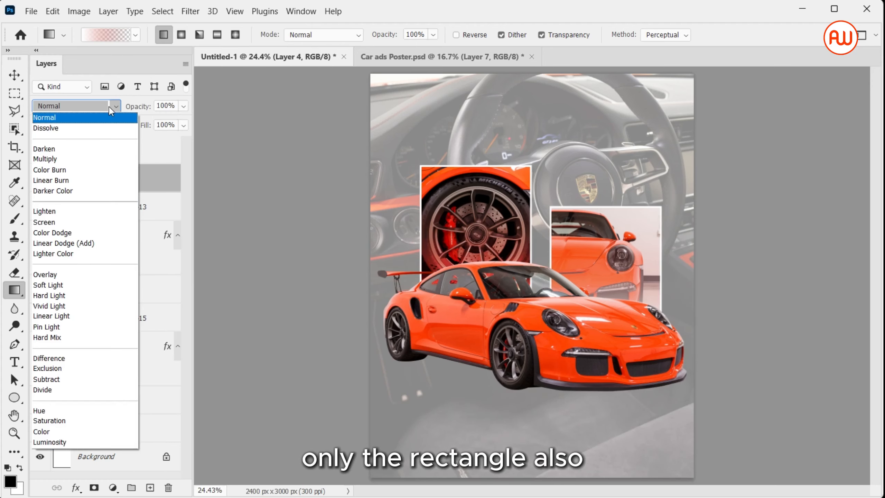
click(105, 305)
click(101, 296)
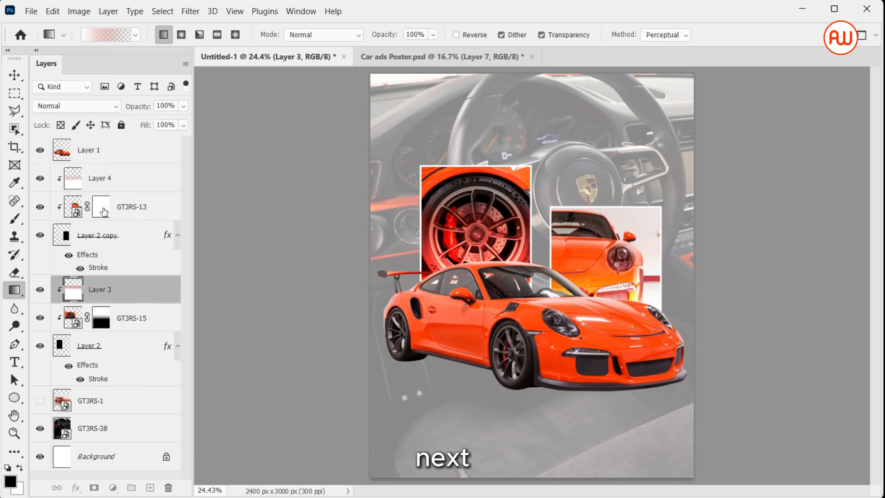
Step: Apply a black Foreground to Transparent gradient on the GT3RS-13 layer mask to hide the photo behind the car
click(103, 204)
click(99, 37)
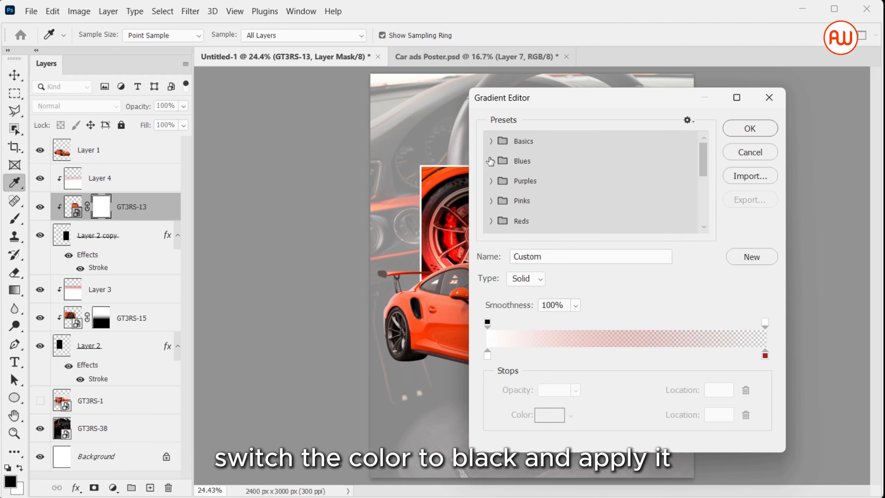
click(491, 161)
click(492, 141)
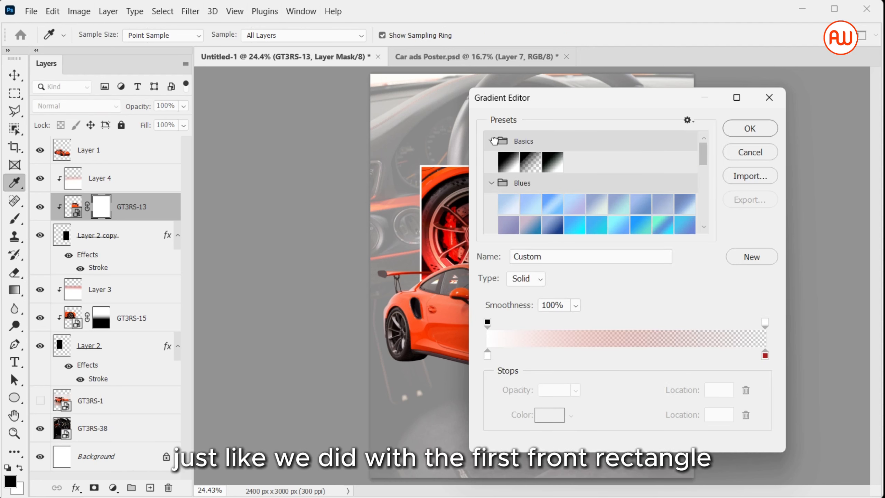
click(530, 163)
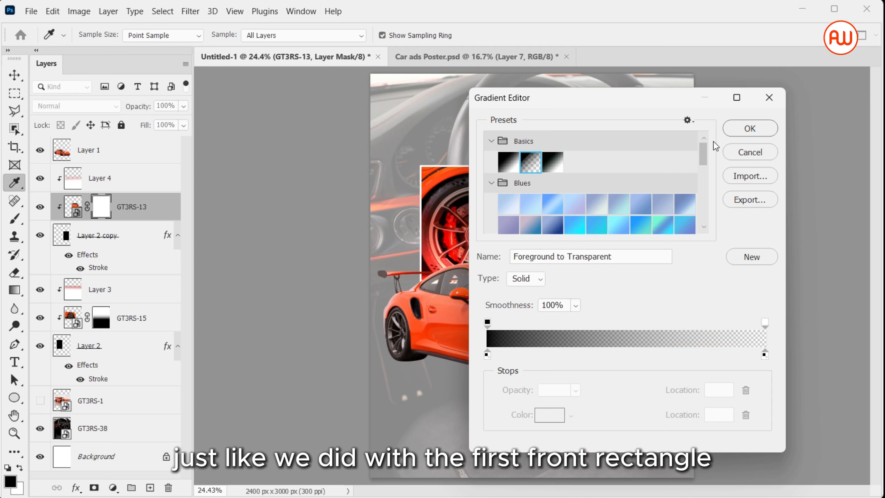
click(750, 129)
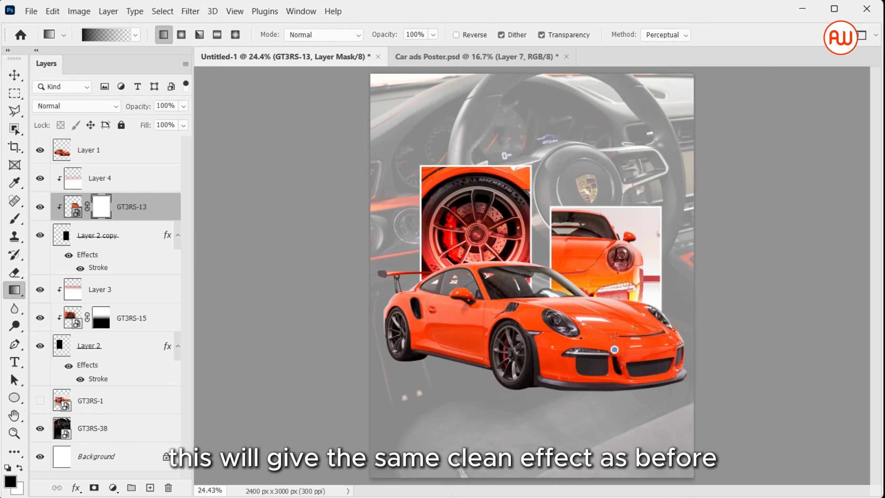
drag(607, 251, 606, 250)
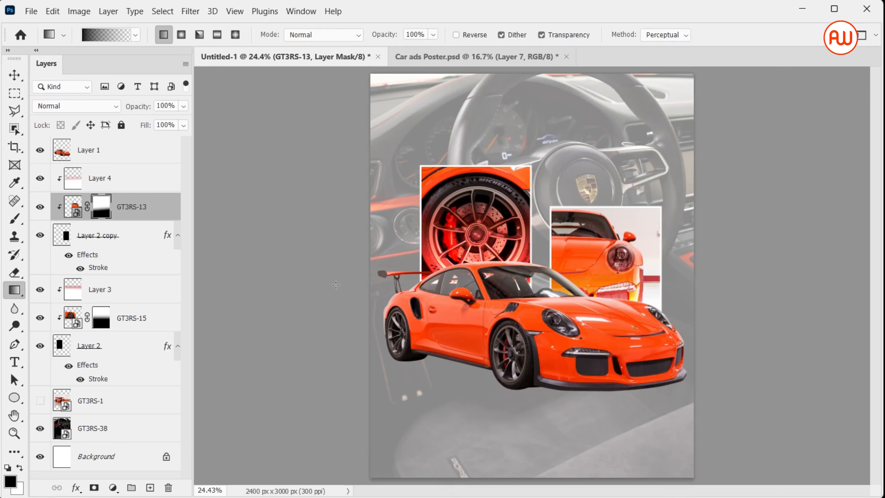
Step: Create a new layer above GT3RS-38 and marquee-select the lower part of the poster under the car
key(m)
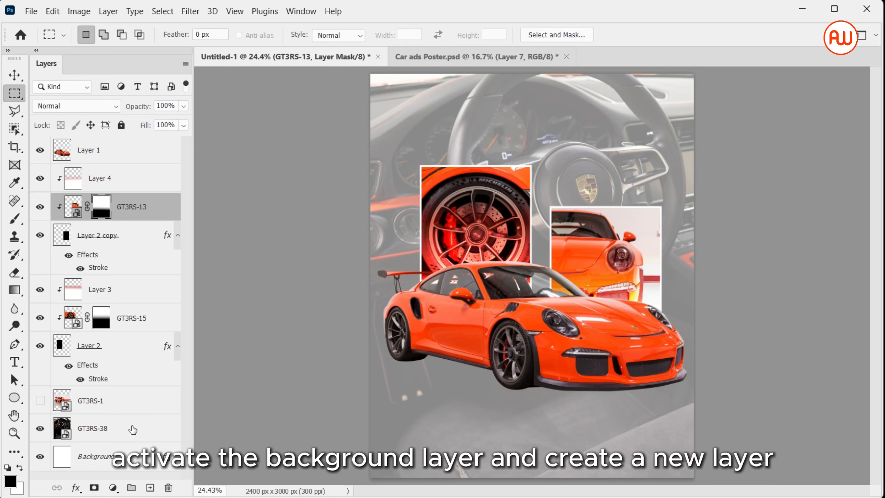
click(133, 430)
click(149, 487)
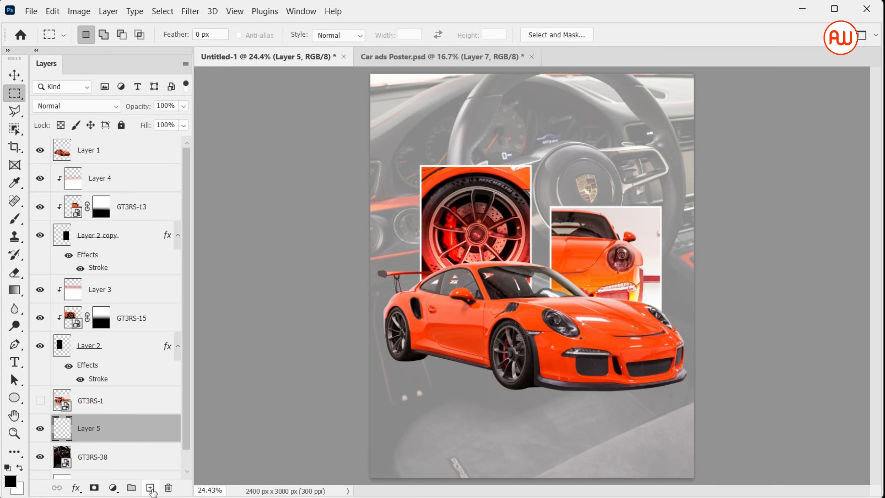
drag(364, 353, 812, 493)
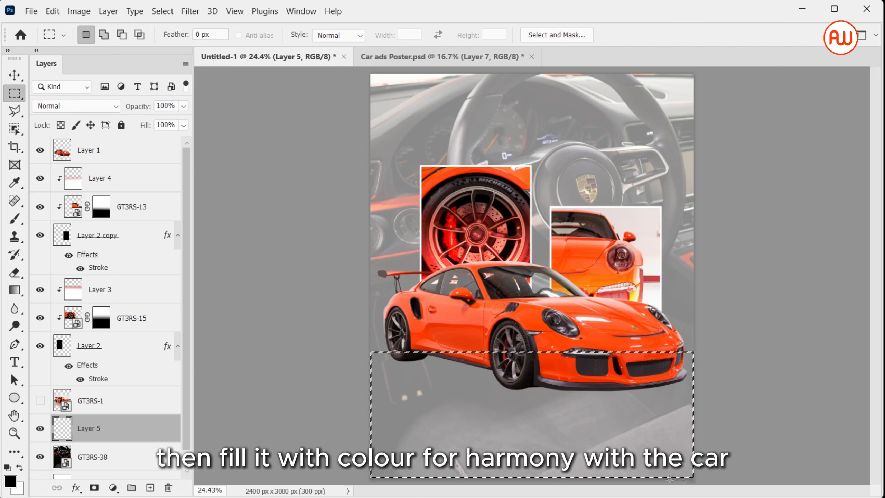
Step: Fill the selection with a darker red ba2c05 sampled from the car, then deselect
key(i)
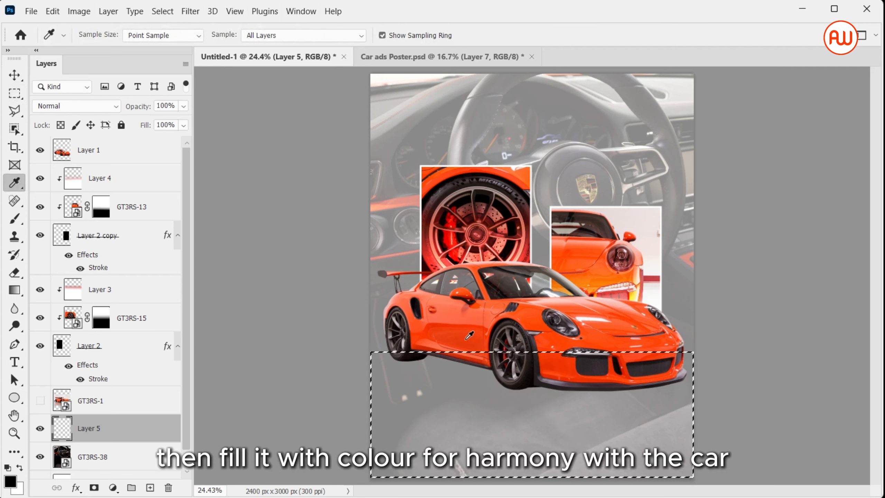
click(467, 338)
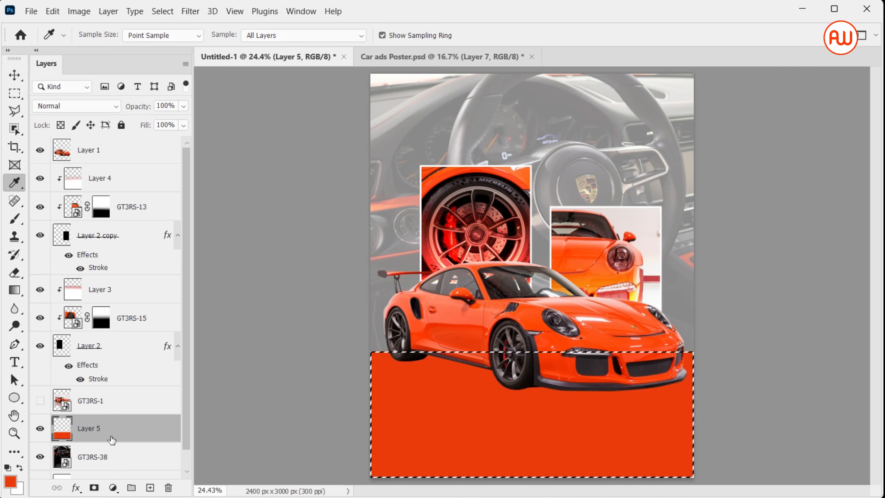
click(10, 482)
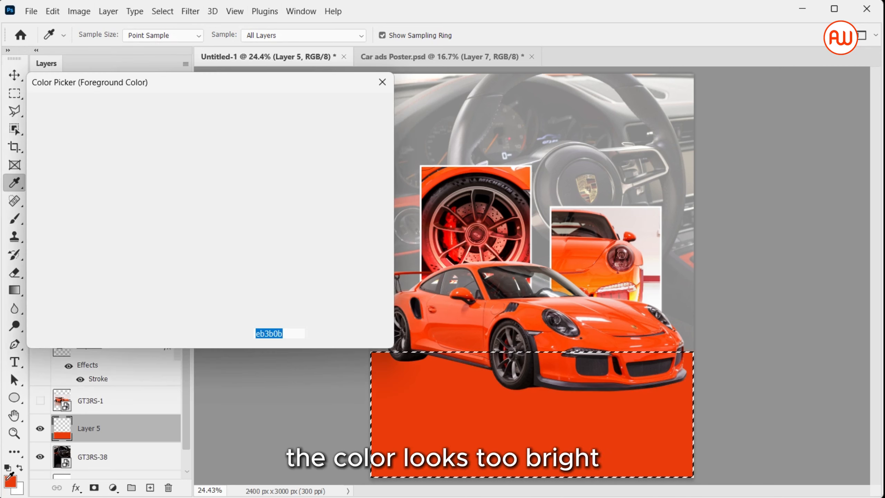
click(204, 162)
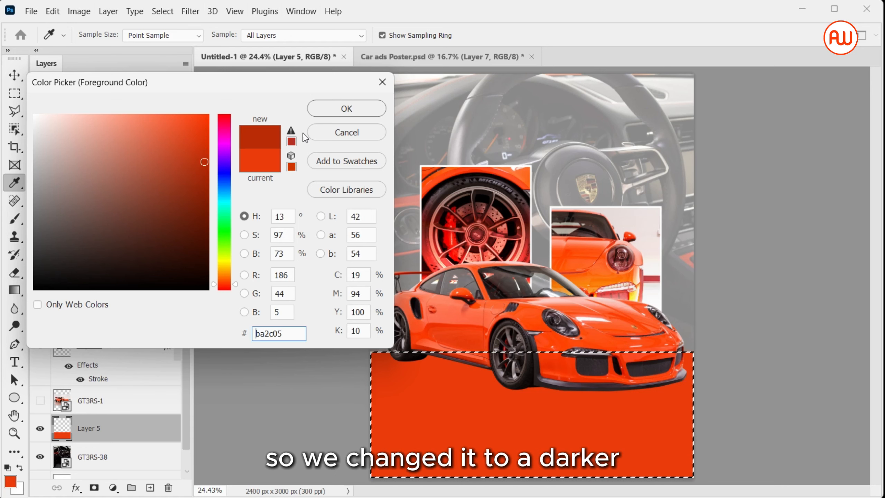
click(337, 109)
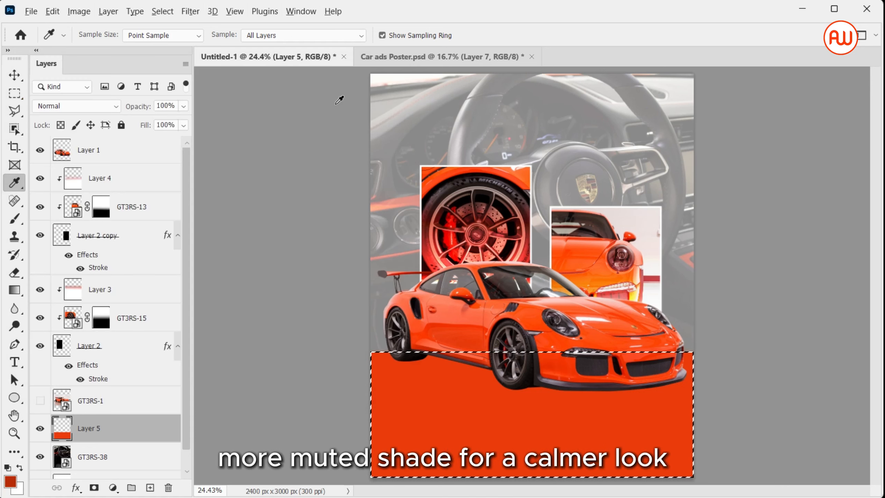
key(alt+BackSpace)
key(ctrl+d)
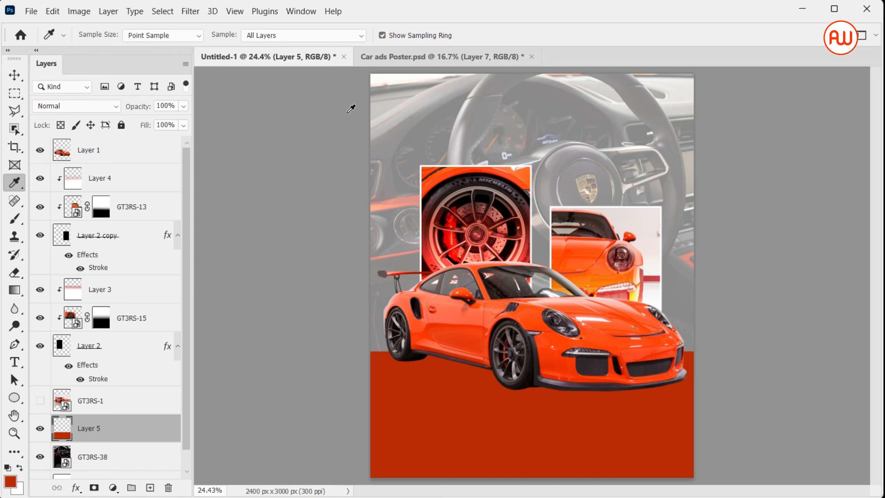
Step: Trace a shadow shape under the car's rear wheel with the Pen tool and turn the path into a selection
key(p)
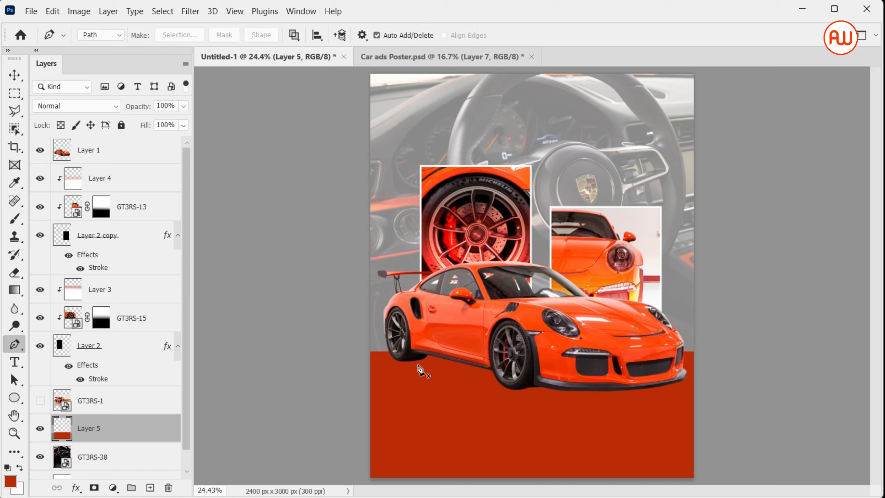
click(405, 362)
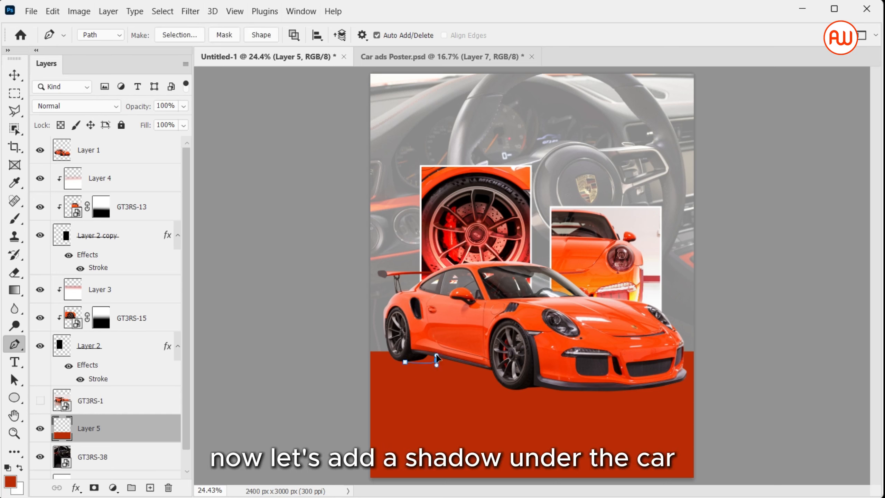
key(ctrl+z)
mouse_move(437, 355)
mouse_down()
mouse_move(445, 355)
mouse_move(446, 342)
mouse_up()
click(503, 381)
click(457, 346)
click(436, 346)
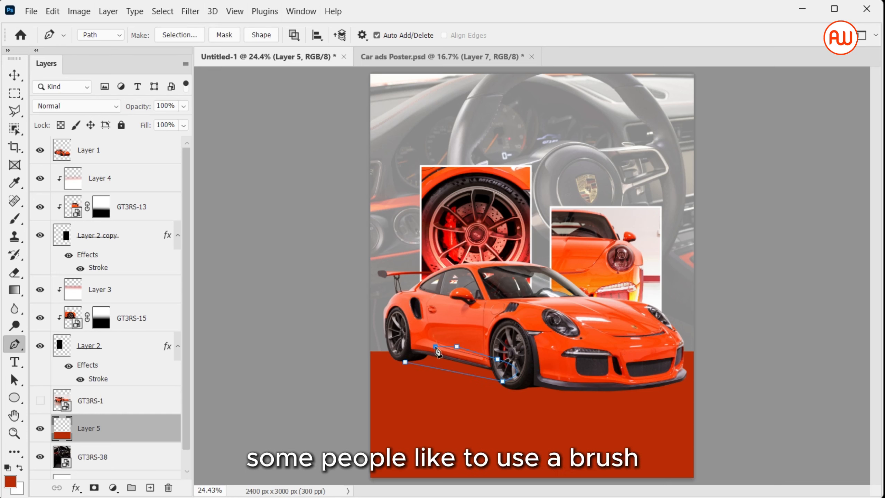
click(405, 362)
key(ctrl+Return)
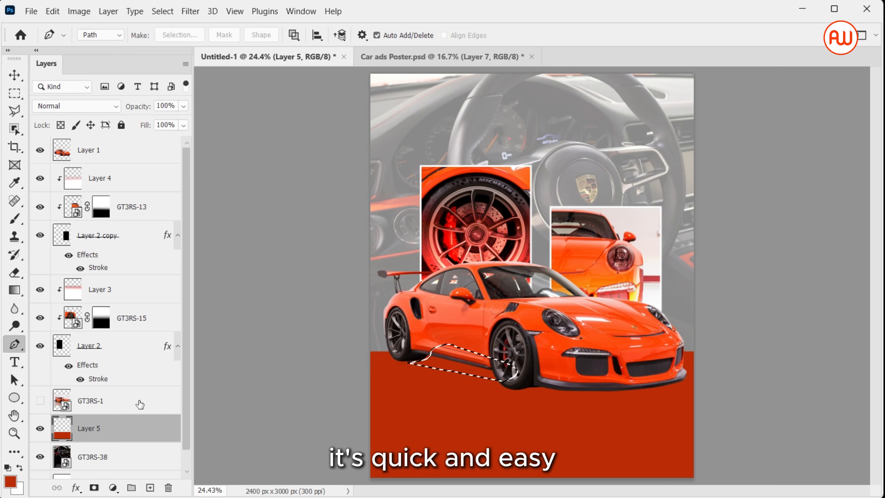
Step: Fill the selection with black on a new layer moved up just below Layer 1, then deselect
click(150, 488)
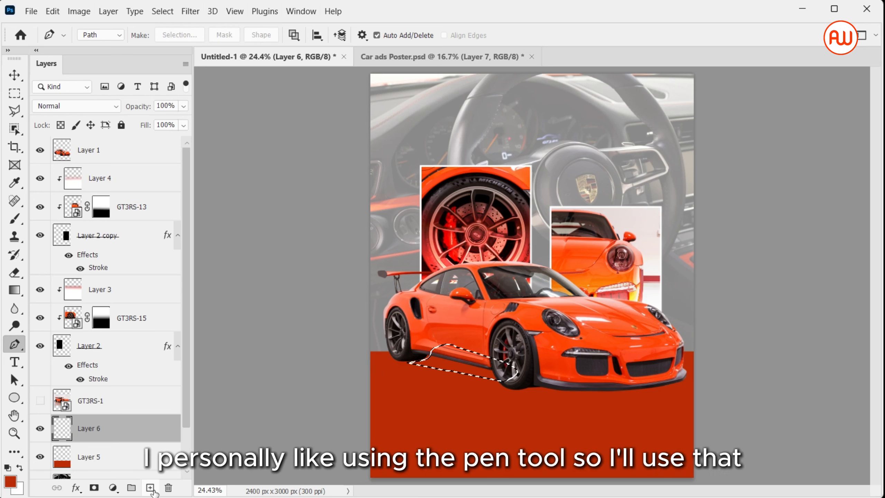
key(d)
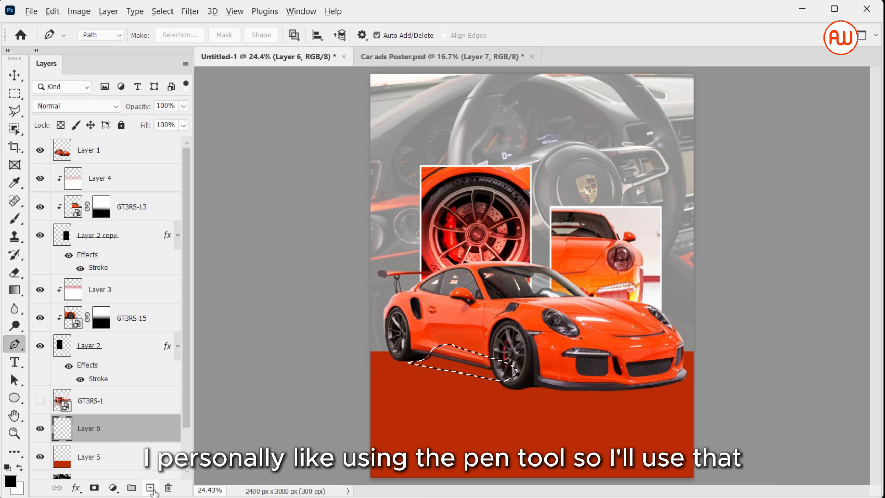
key(alt+BackSpace)
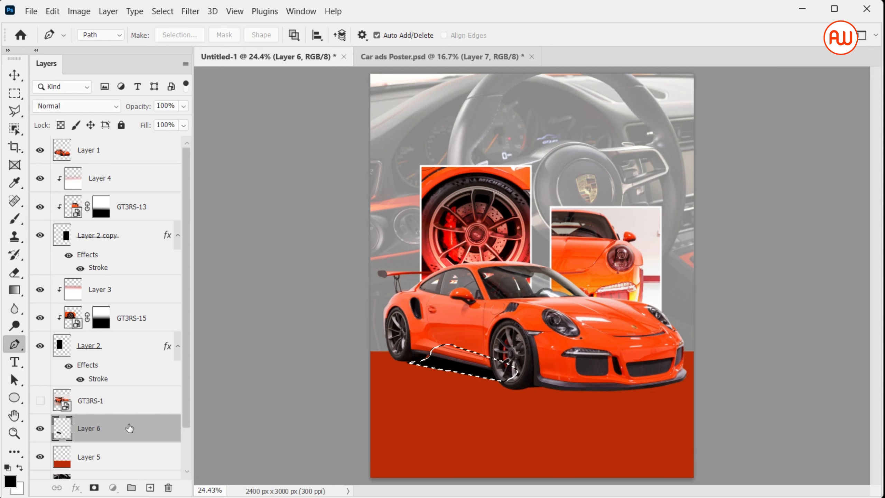
drag(129, 427, 147, 166)
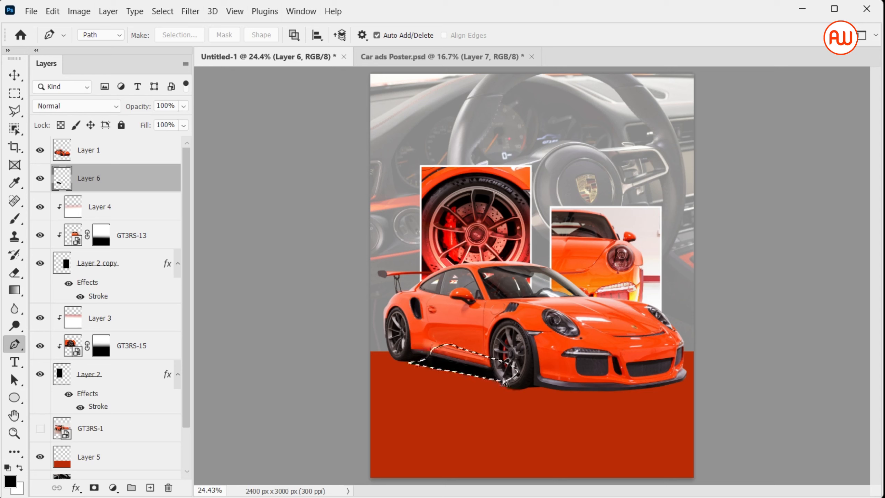
key(ctrl+d)
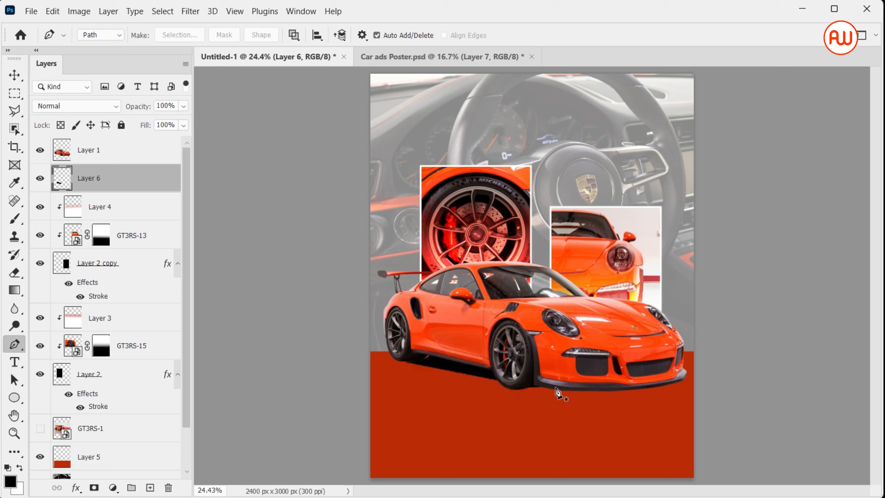
Step: Trace a second shadow shape under the car's front with the Pen tool, fill it with black and deselect
click(501, 383)
drag(533, 388, 566, 394)
drag(680, 384, 684, 365)
click(532, 370)
click(502, 384)
key(ctrl+Return)
key(alt+BackSpace)
key(ctrl+d)
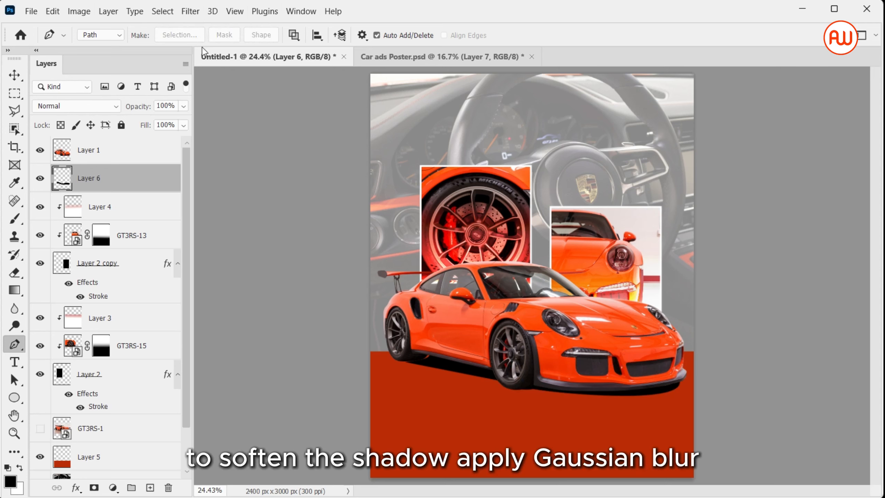
Step: Soften the shadow layer with a 6.2 pixel Gaussian Blur and lower its opacity to 77%
click(190, 11)
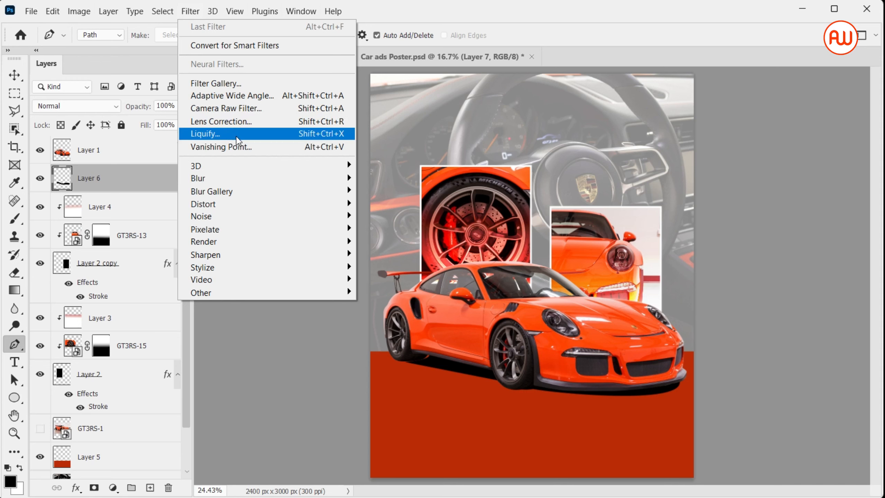
mouse_move(246, 180)
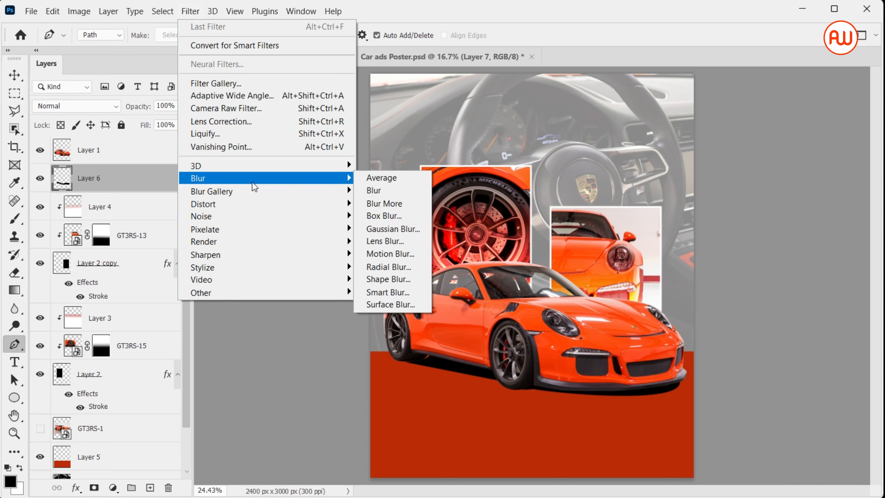
click(387, 229)
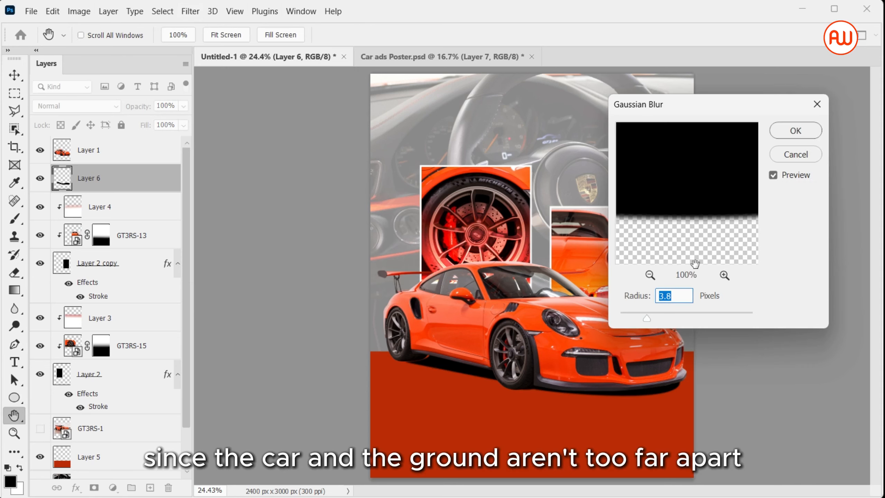
click(668, 316)
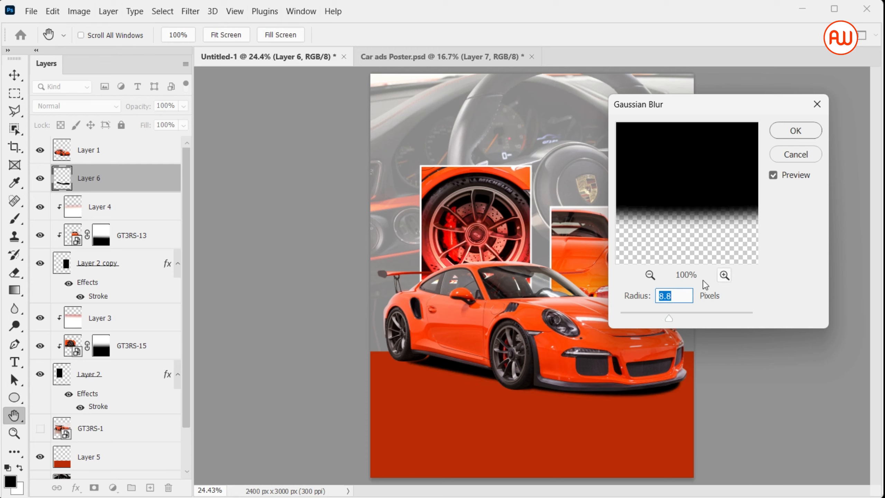
drag(669, 310, 661, 313)
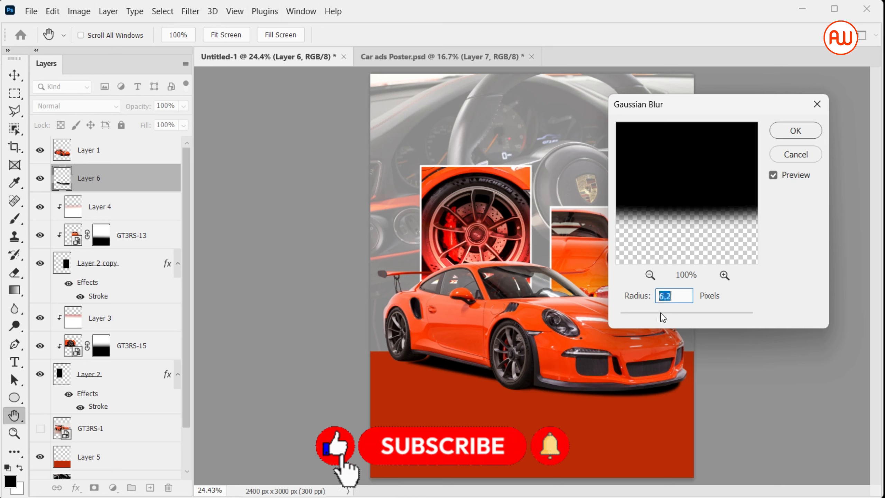
click(796, 130)
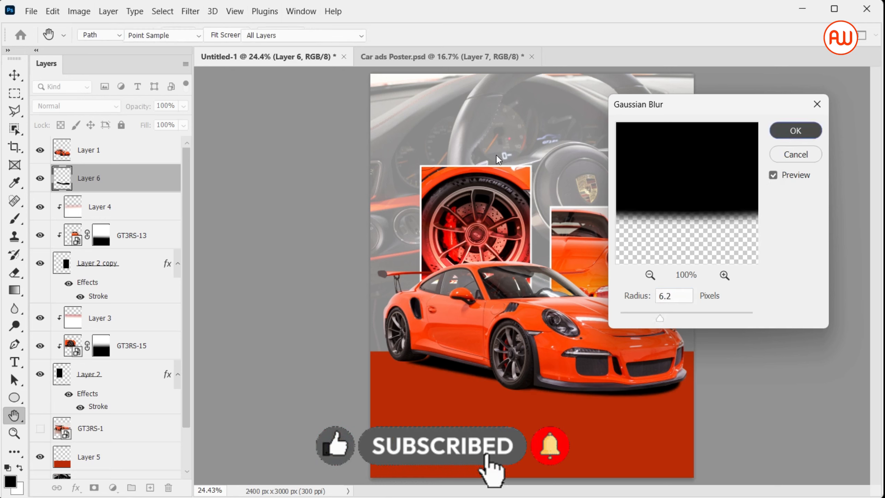
click(181, 108)
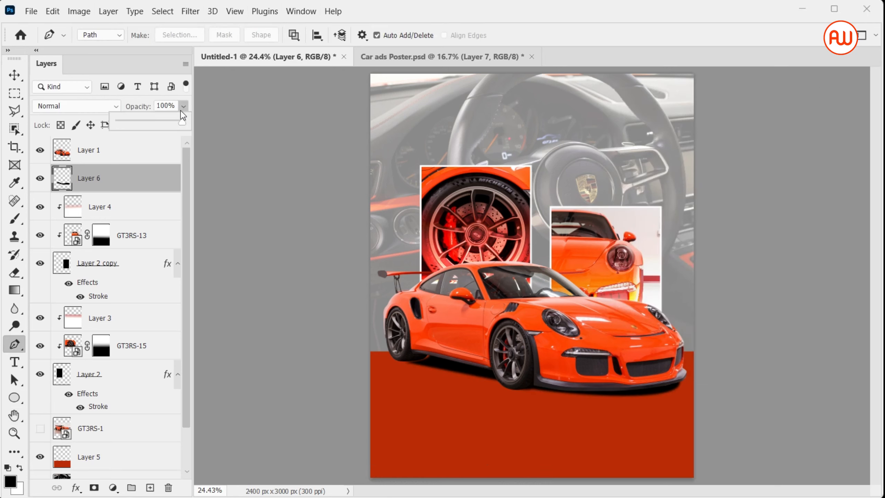
drag(180, 122, 178, 124)
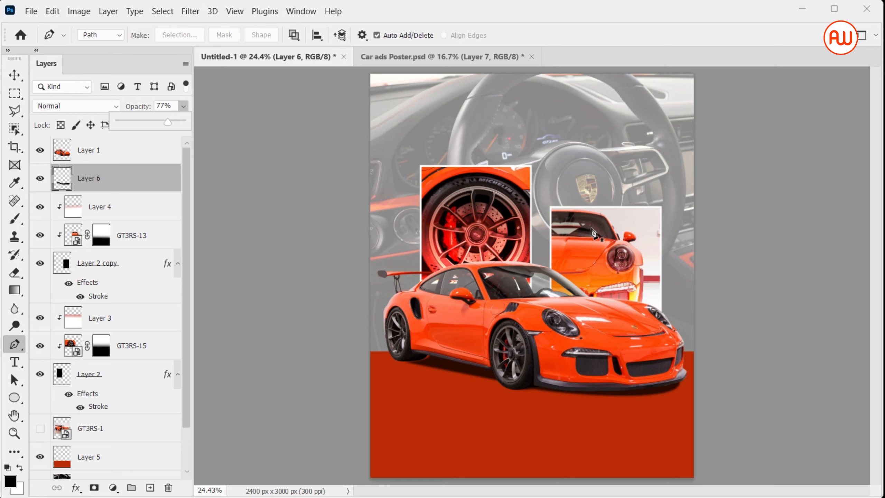
Step: Create a new layer above Layer 5 and draw a black Foreground to Transparent gradient upward from the poster's bottom edge
key(v)
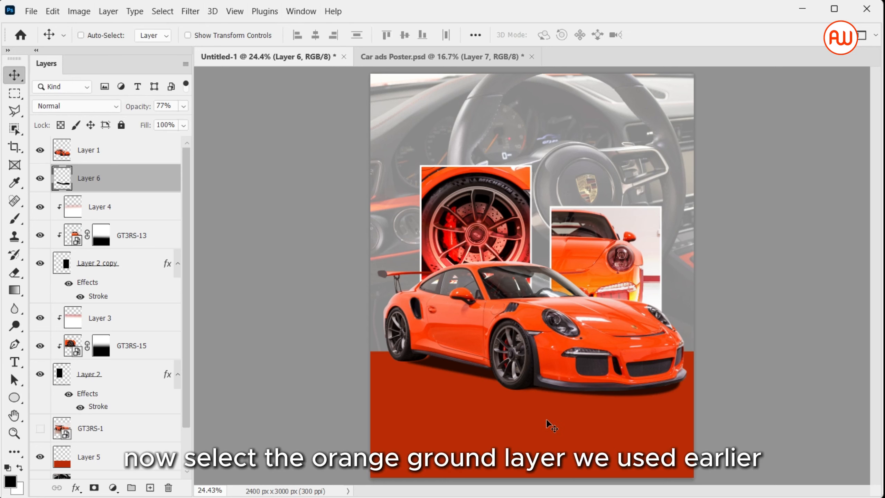
key(ctrl+minus)
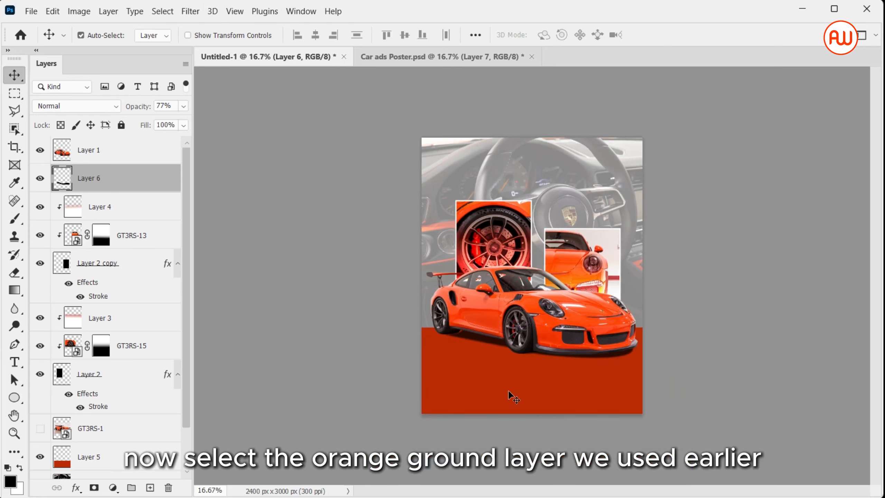
click(165, 466)
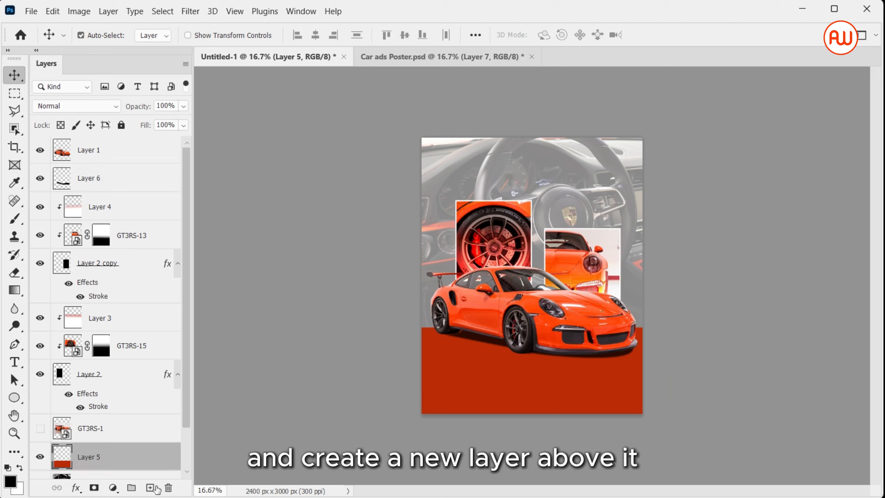
click(151, 487)
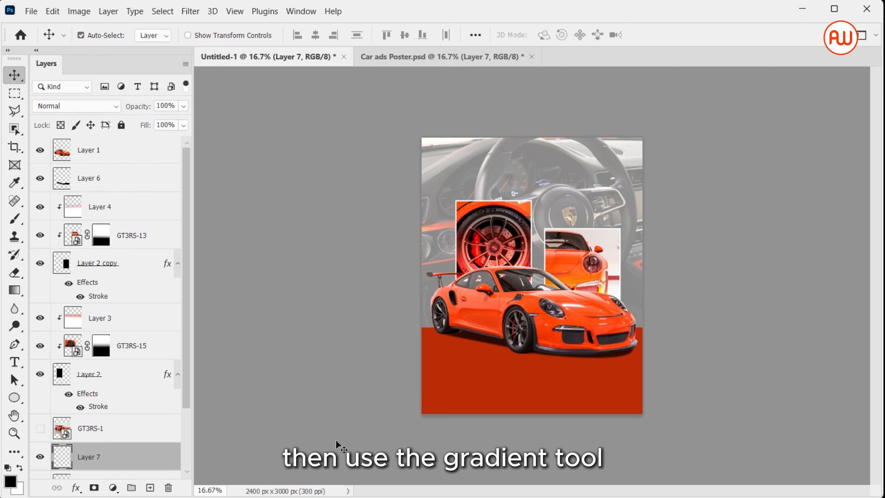
key(b)
key(g)
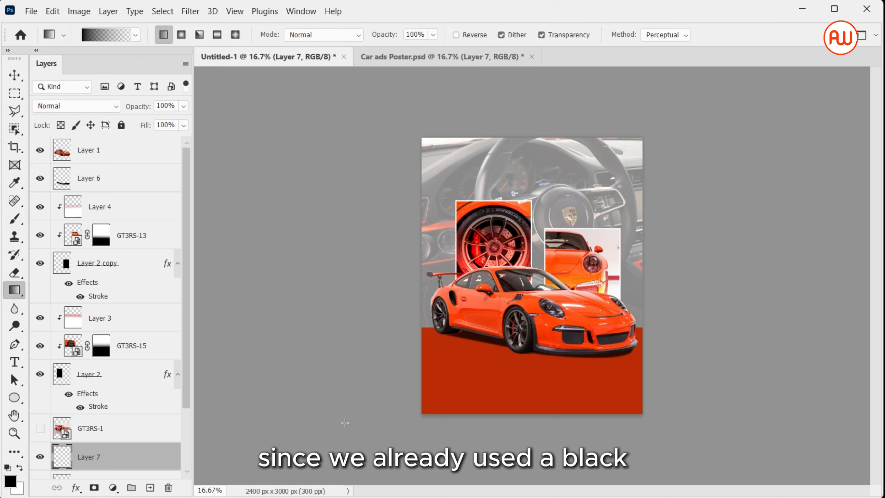
drag(532, 427, 530, 229)
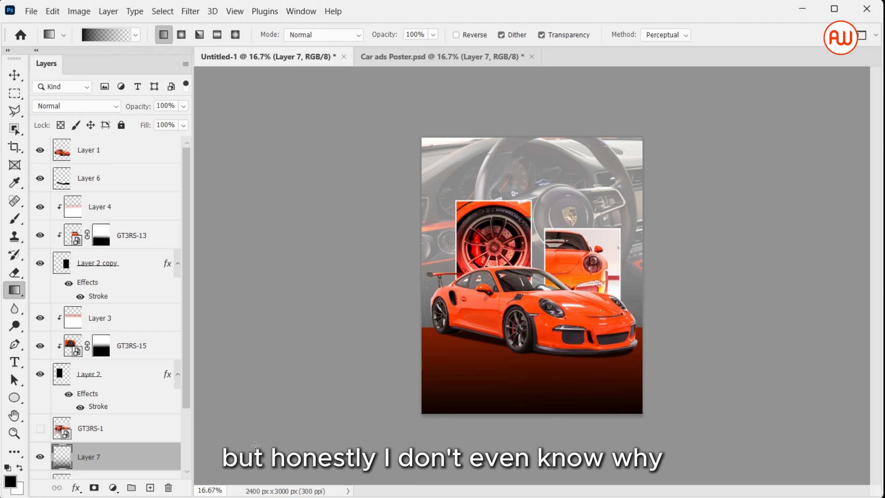
Step: Add a layer mask to the gradient layer, invert it, and lower the layer's opacity to 86%
click(94, 488)
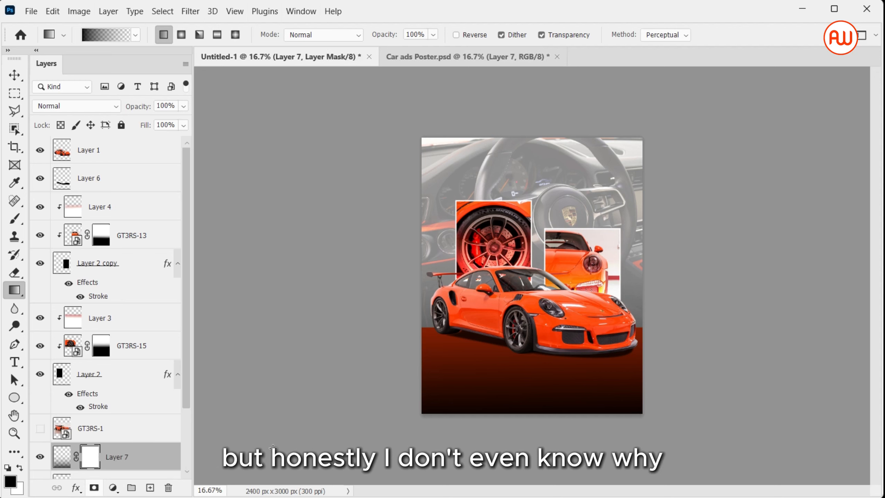
key(b)
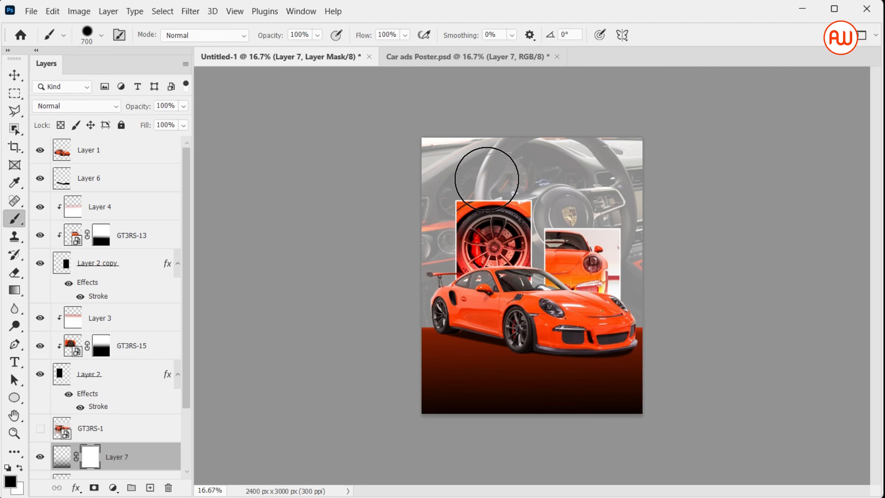
key(ctrl+i)
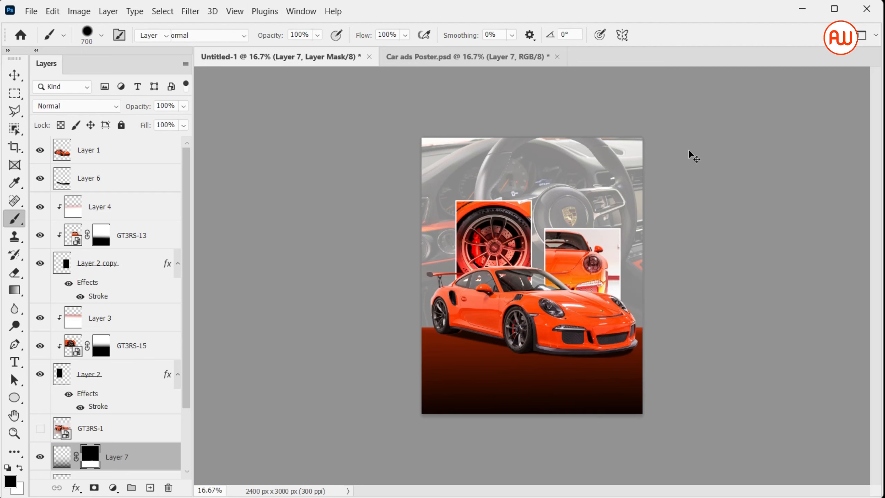
key(v)
click(689, 151)
click(509, 401)
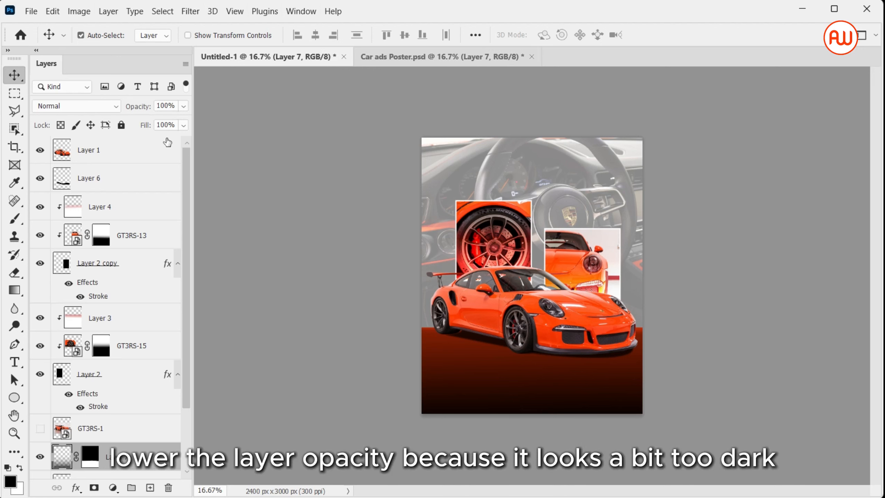
click(183, 106)
drag(186, 121, 166, 122)
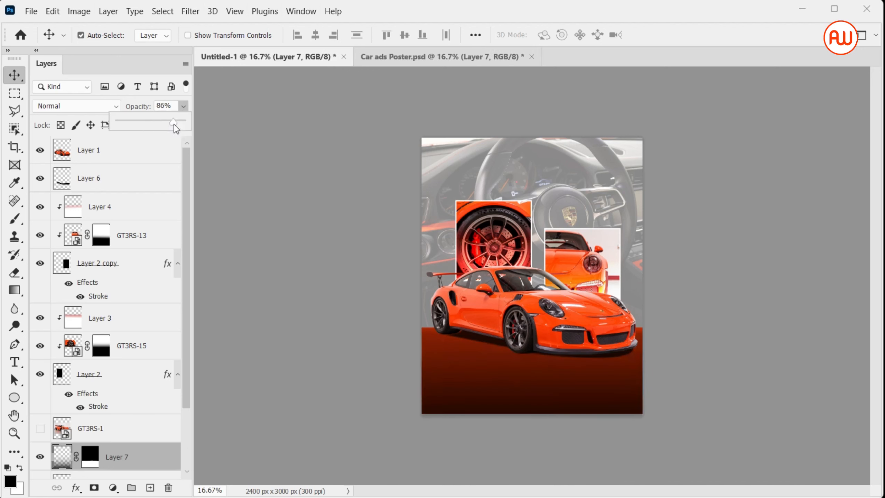
Step: Create a new layer above Layer 5 and fill a vertical strip down the poster's centre with orange sampled from the car
click(337, 191)
scroll(147, 419, down, 3)
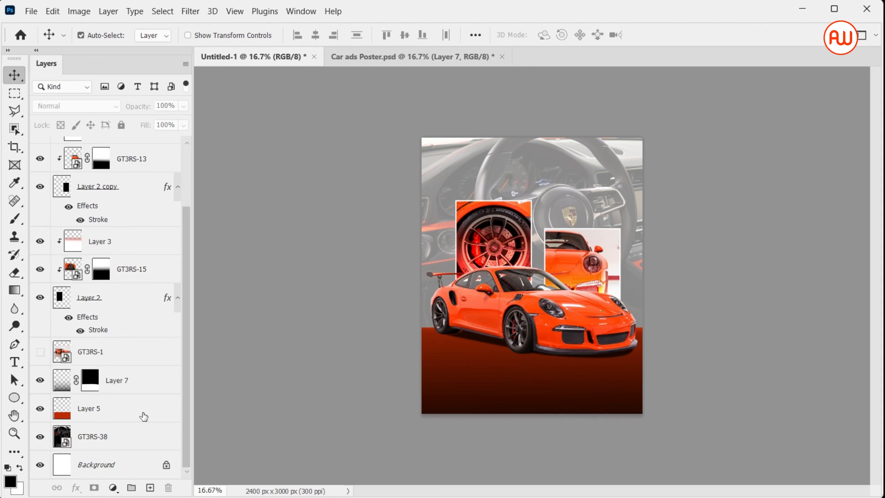
click(156, 394)
click(149, 488)
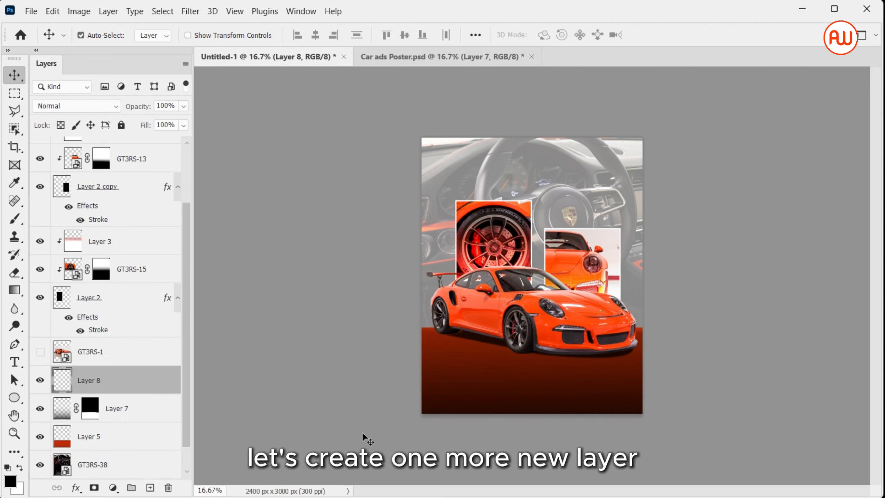
key(m)
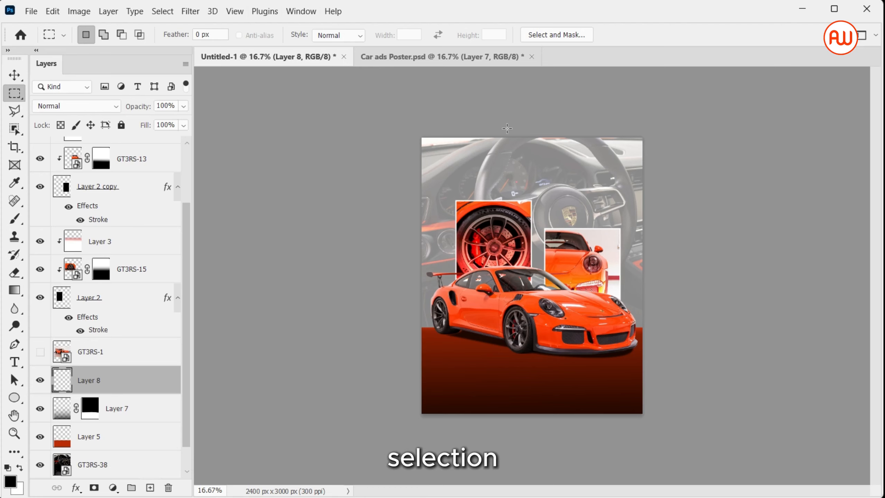
drag(509, 137, 565, 343)
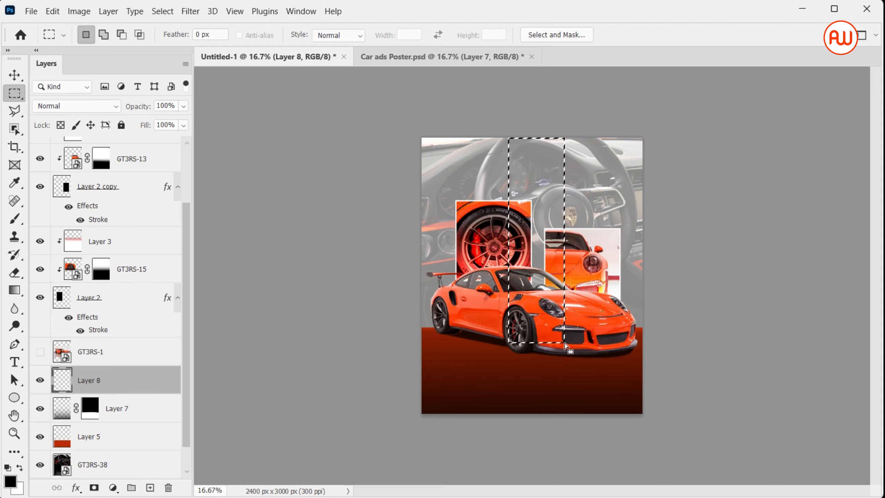
key(i)
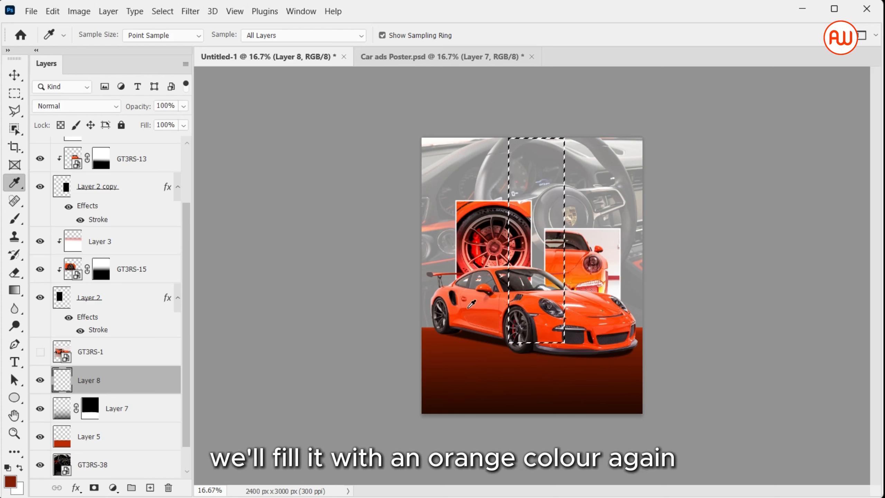
click(462, 308)
key(alt+BackSpace)
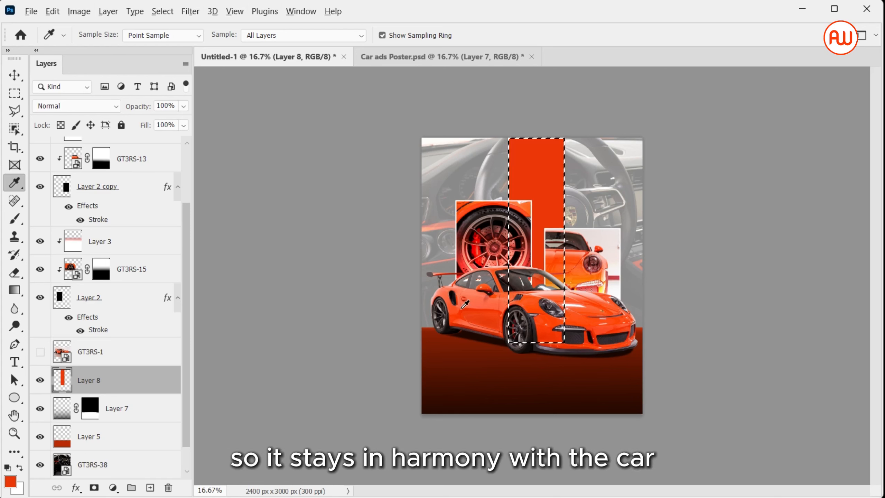
key(ctrl+d)
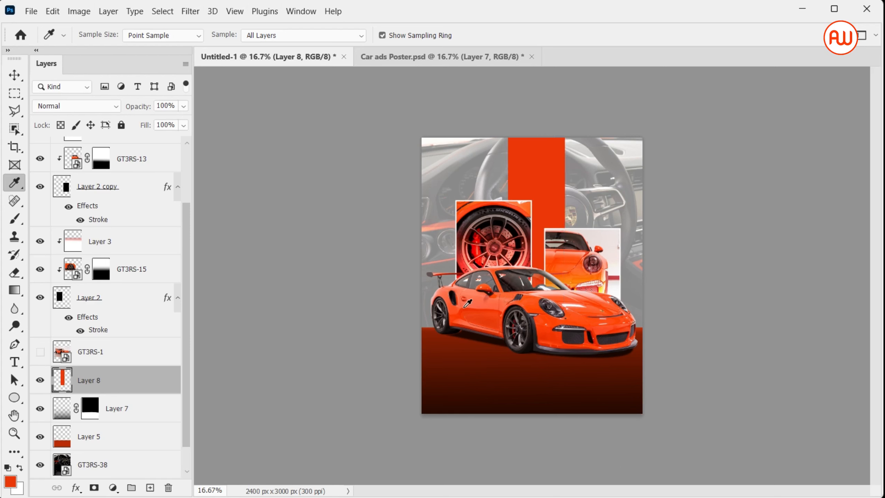
Step: Set the orange strip layer's blend mode to Multiply
click(99, 107)
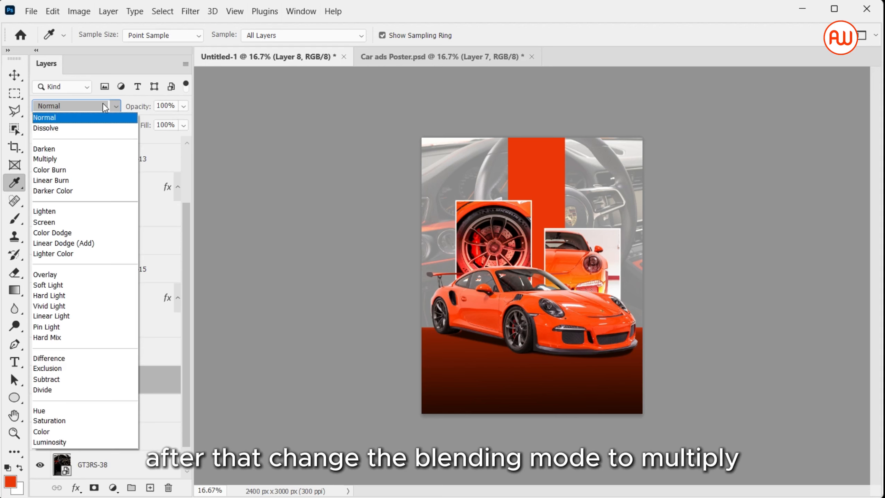
click(99, 159)
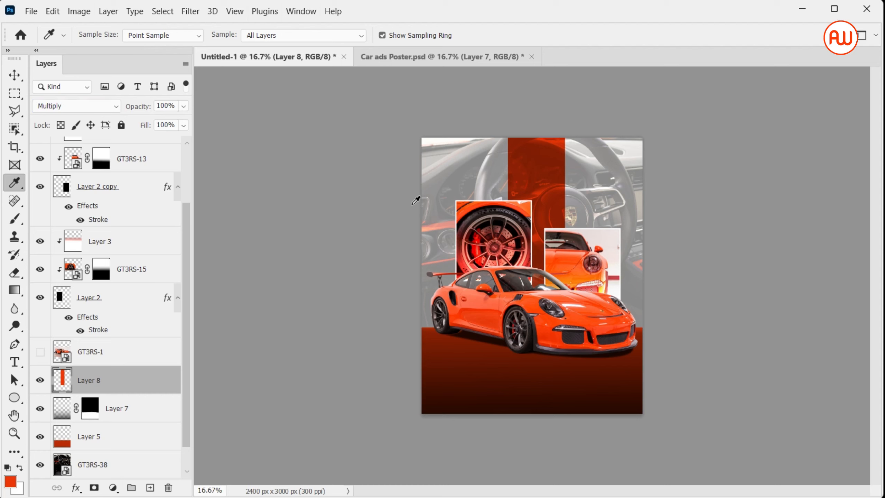
key(v)
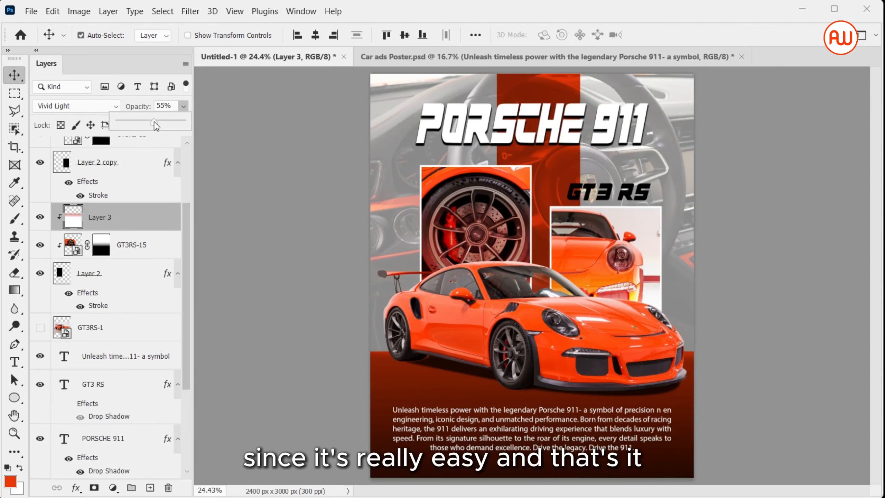
click(247, 212)
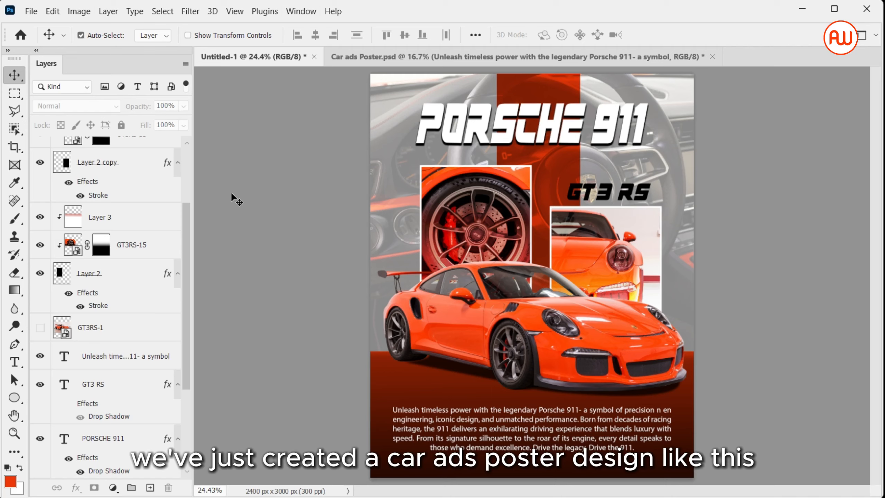